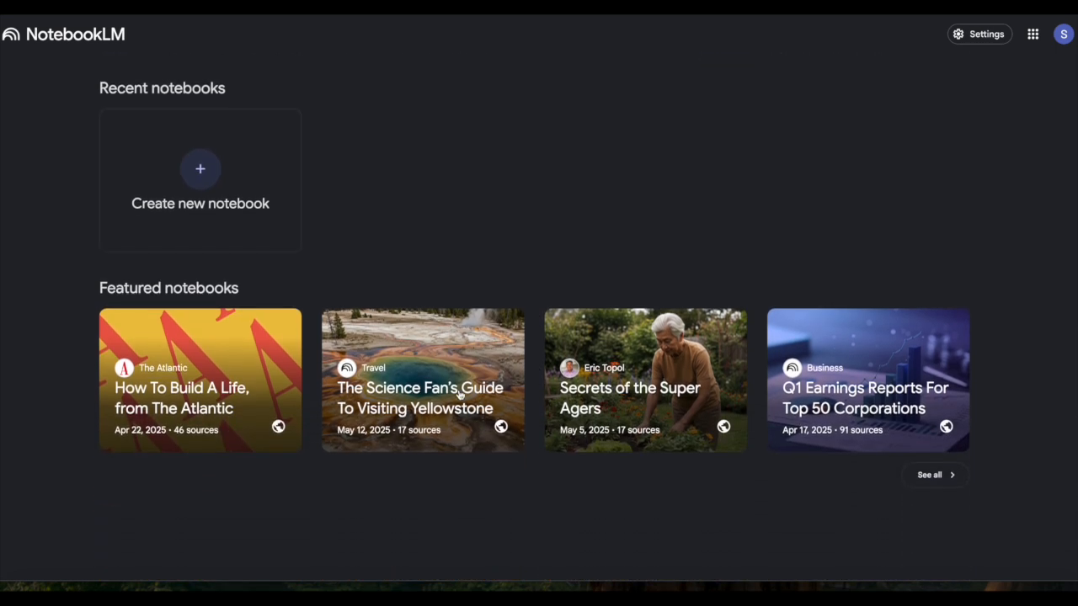
View the featured notebook The Science Fan's Guide To Visiting Yellowstone, return to the overview and browse the other featured notebooks.
click(459, 394)
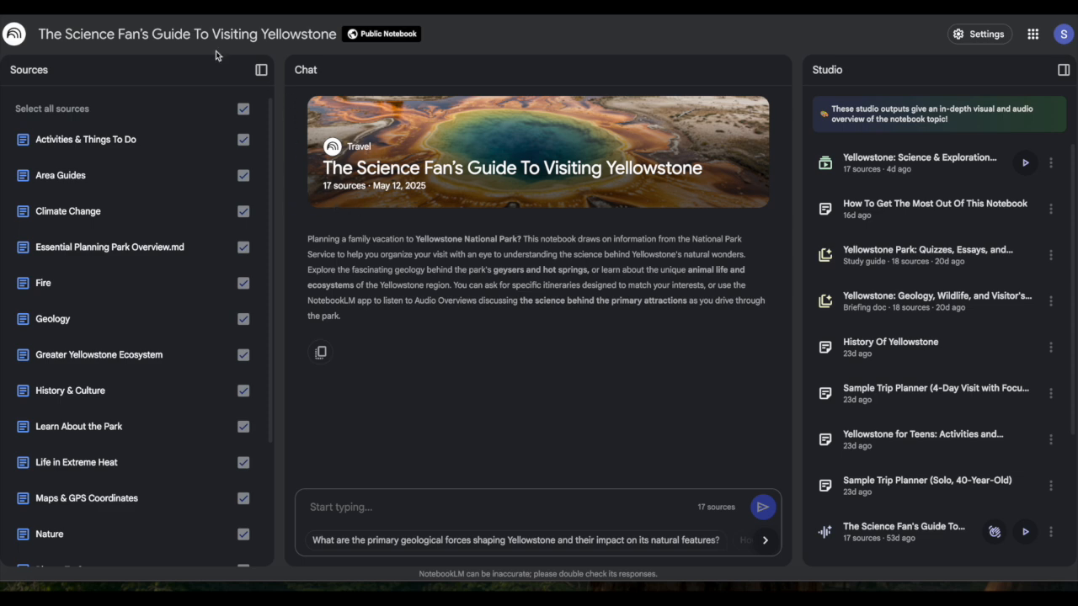
key(alt+Left)
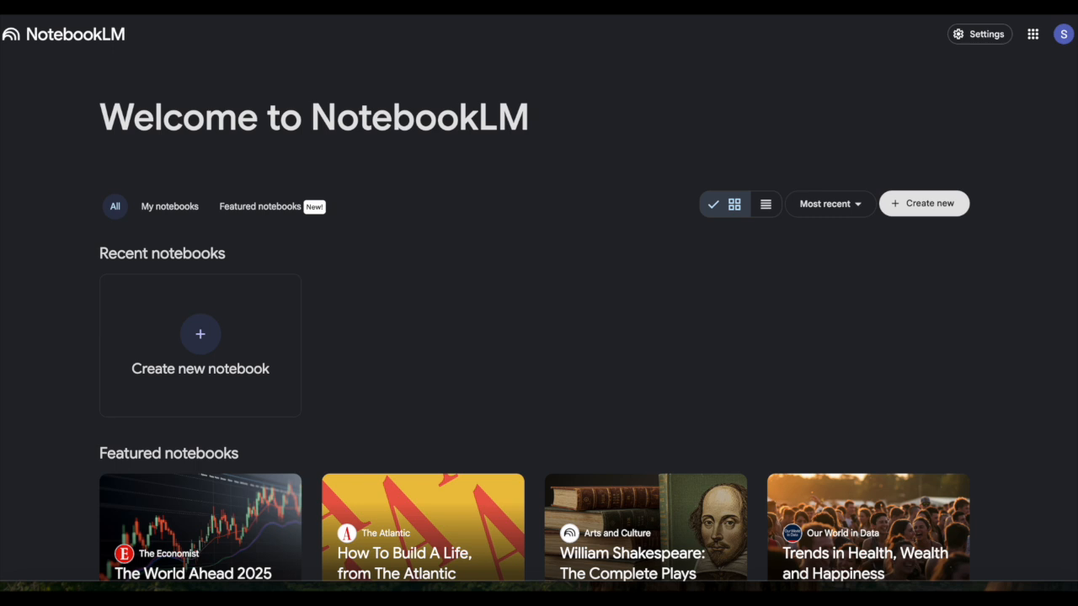
scroll(249, 134, down, 1)
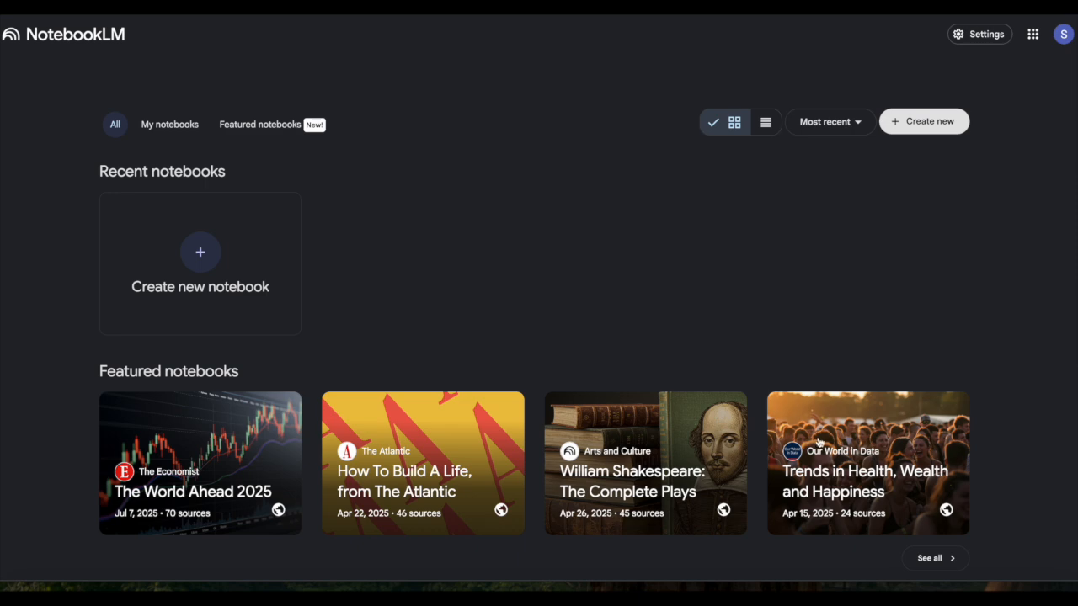
click(733, 441)
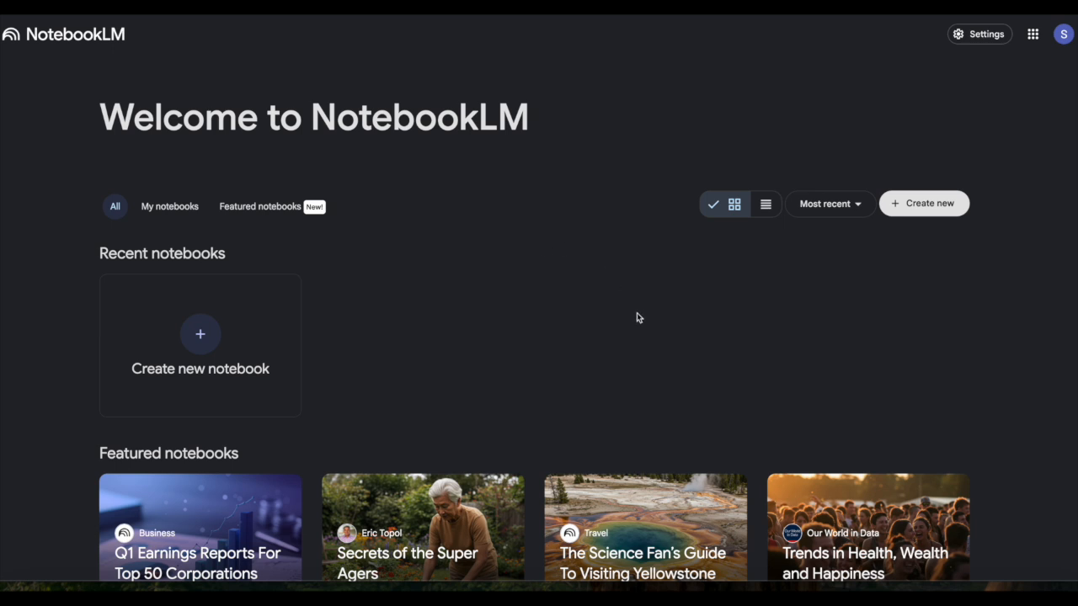
click(792, 510)
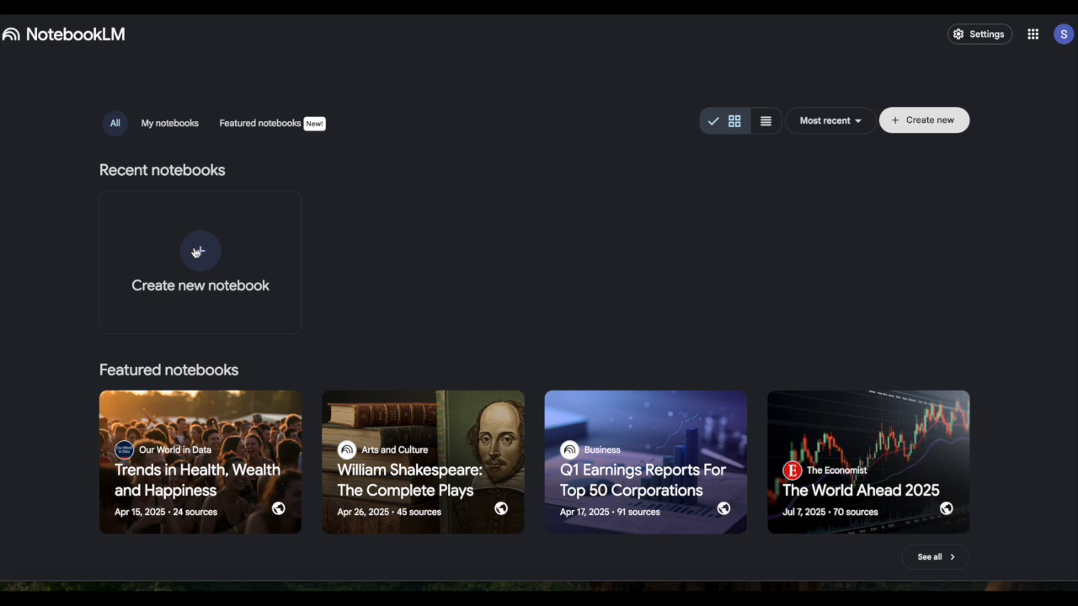
Create a new notebook and upload the three PDFs from the notebook documents folder as its sources.
click(197, 251)
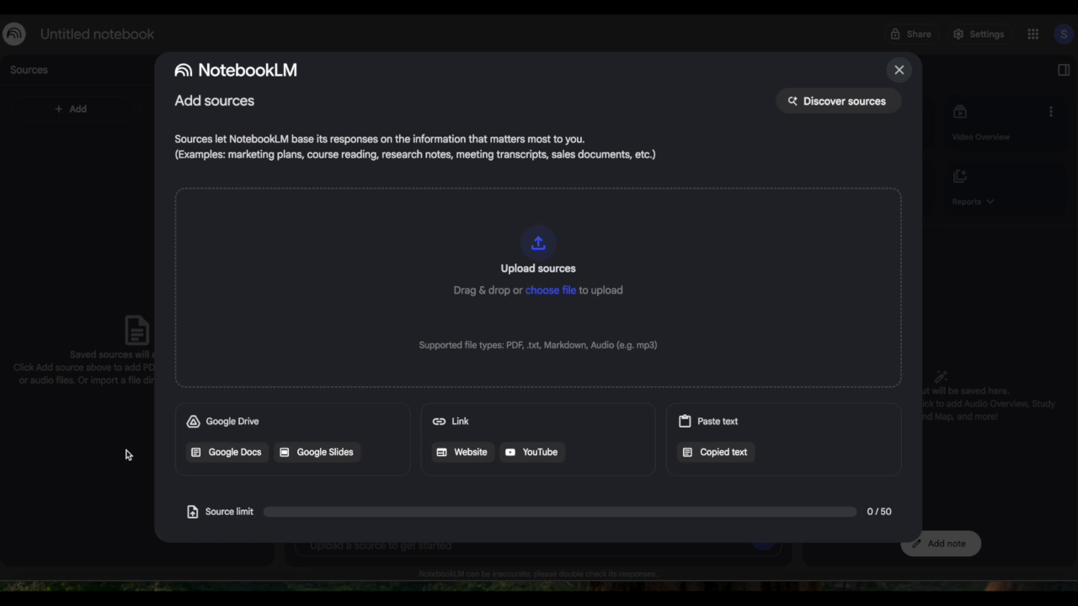
key(super+Tab)
key(super+Tab)
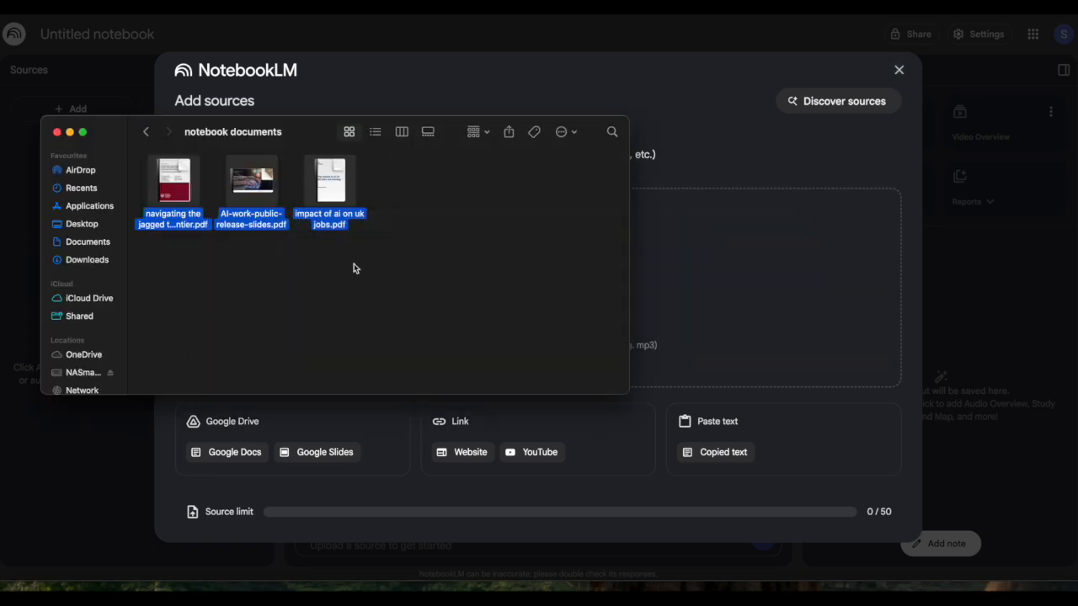
drag(354, 264, 640, 265)
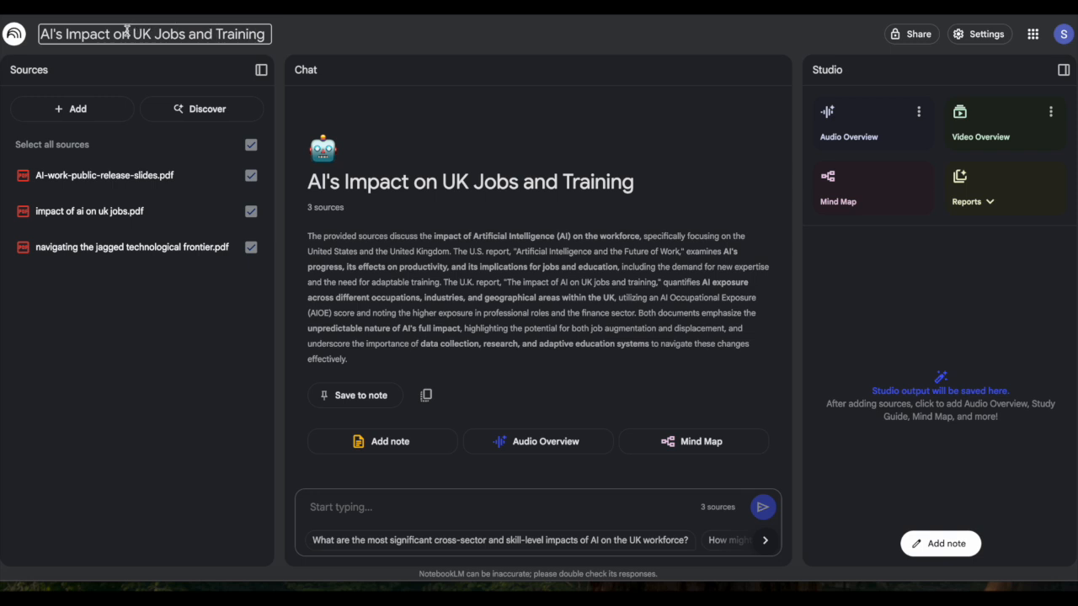
Rename the notebook as "AI's and Work".
drag(66, 34, 271, 40)
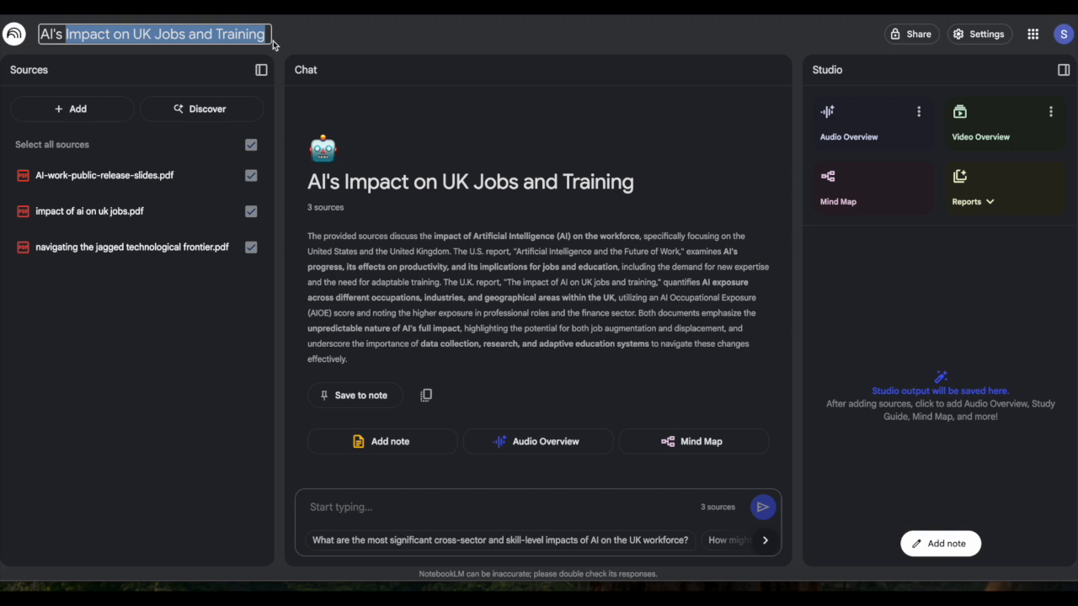
text(and Work)
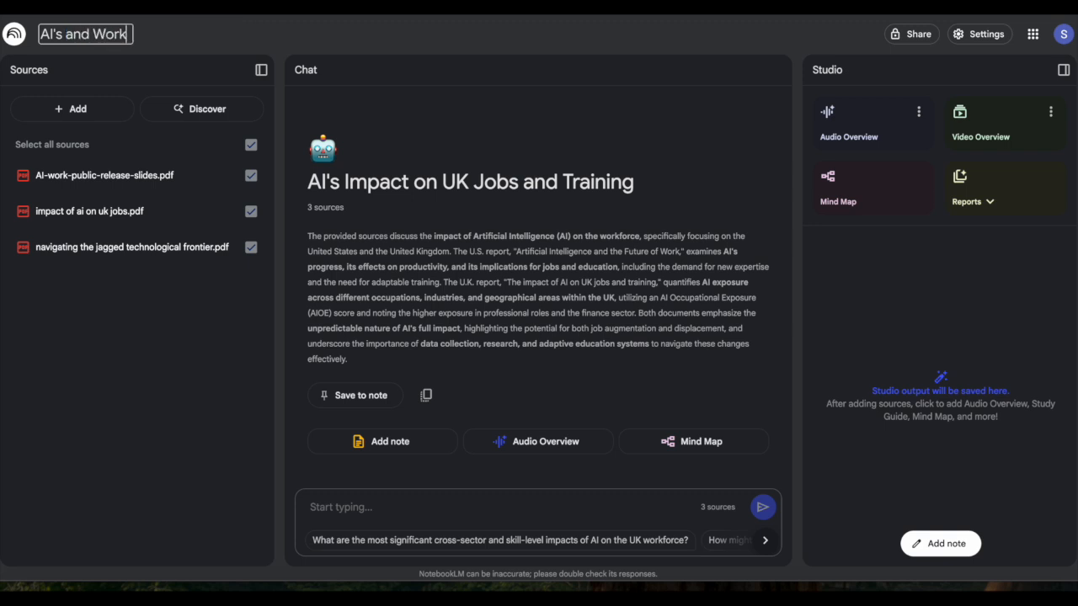
key(Return)
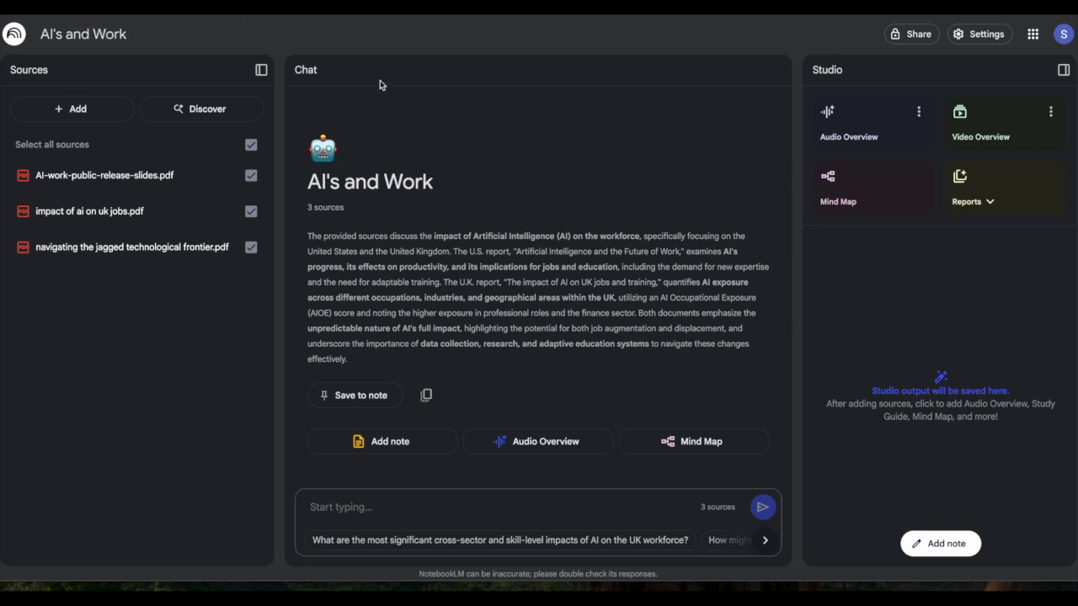
click(77, 112)
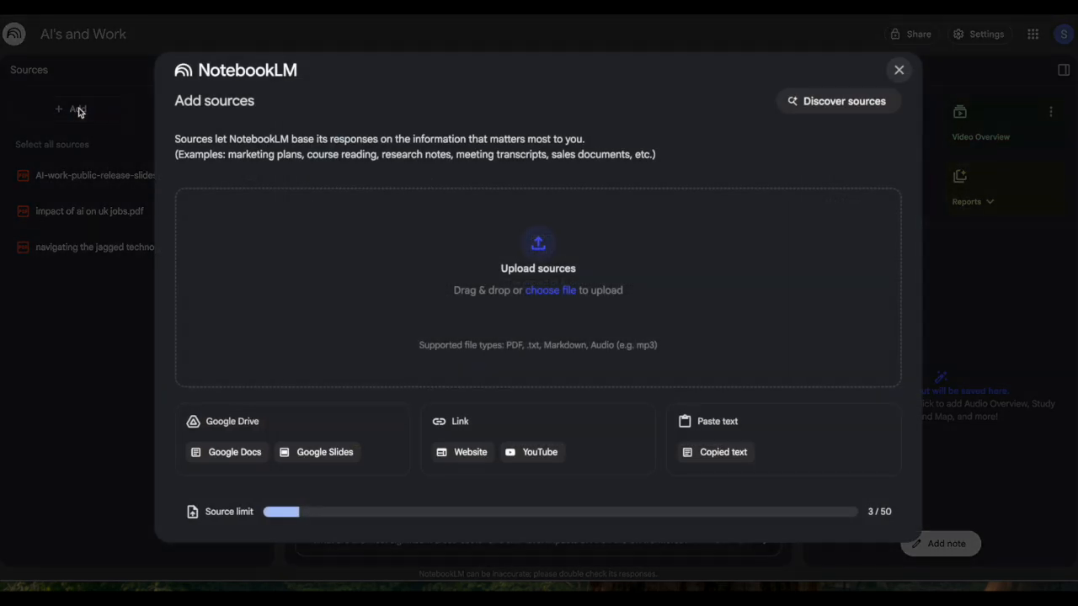
click(464, 452)
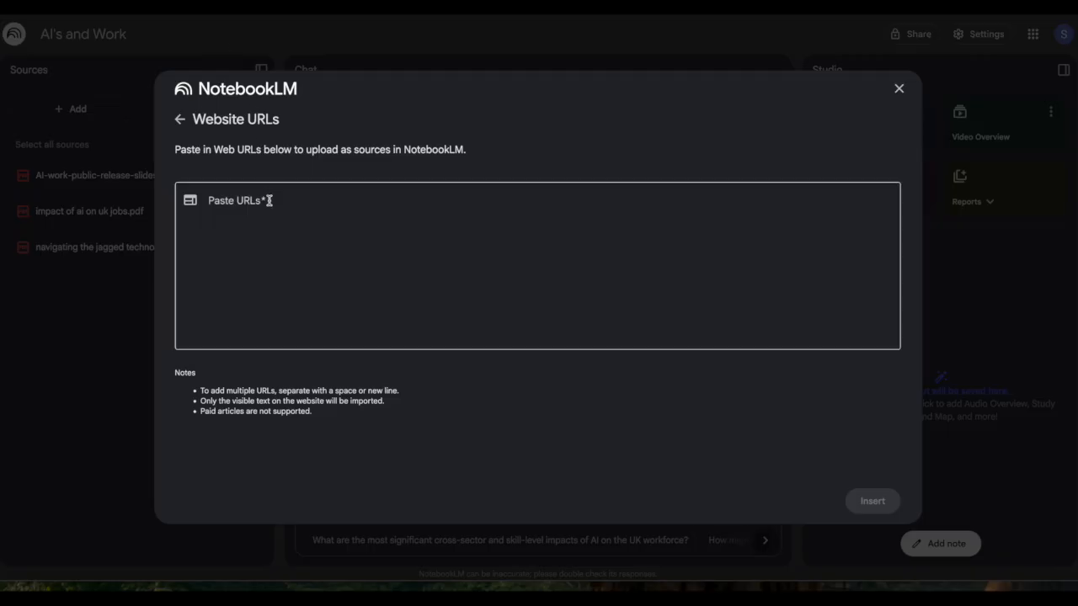
click(269, 200)
text(https://www.mckinsey.com/capabilities/mckinsey-digital/our-insights/superagency-in-the-workplace-empowering-people-to-unlock-ais-full-potential-at-work)
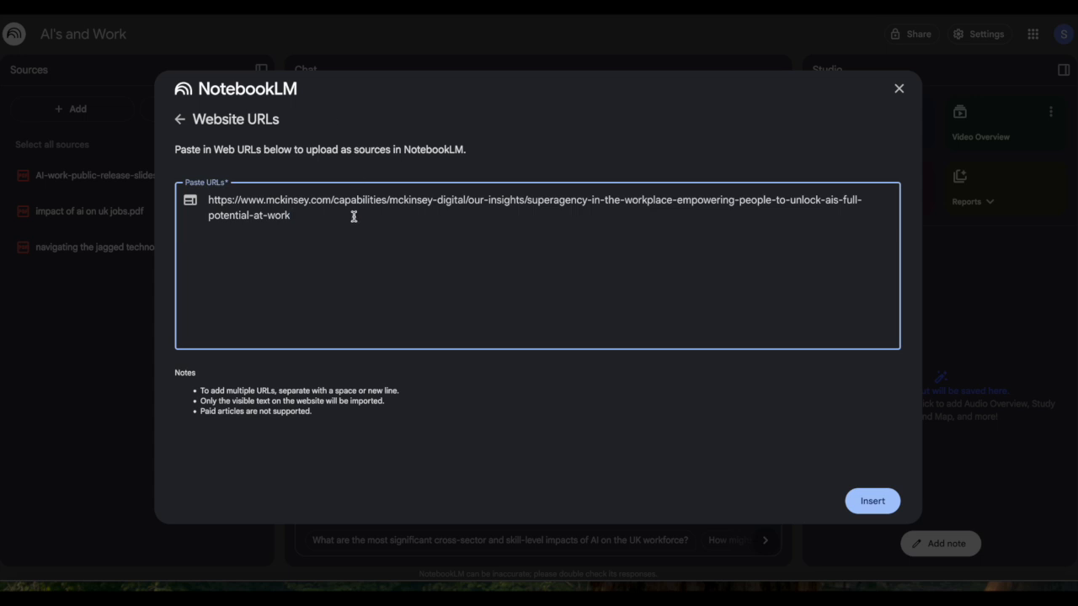
text(https://www.oecd.org/en/topics/sub-issues/ai-and-work.html)
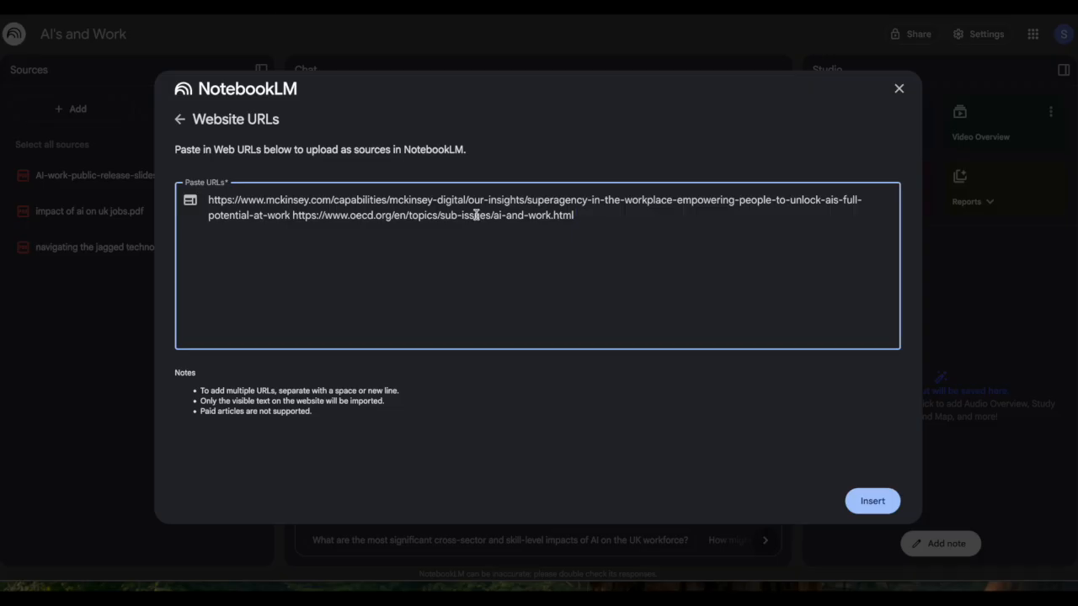
text(https://post.parliament.uk/technologies-and-artificial-intelligence-in-the-workforce/)
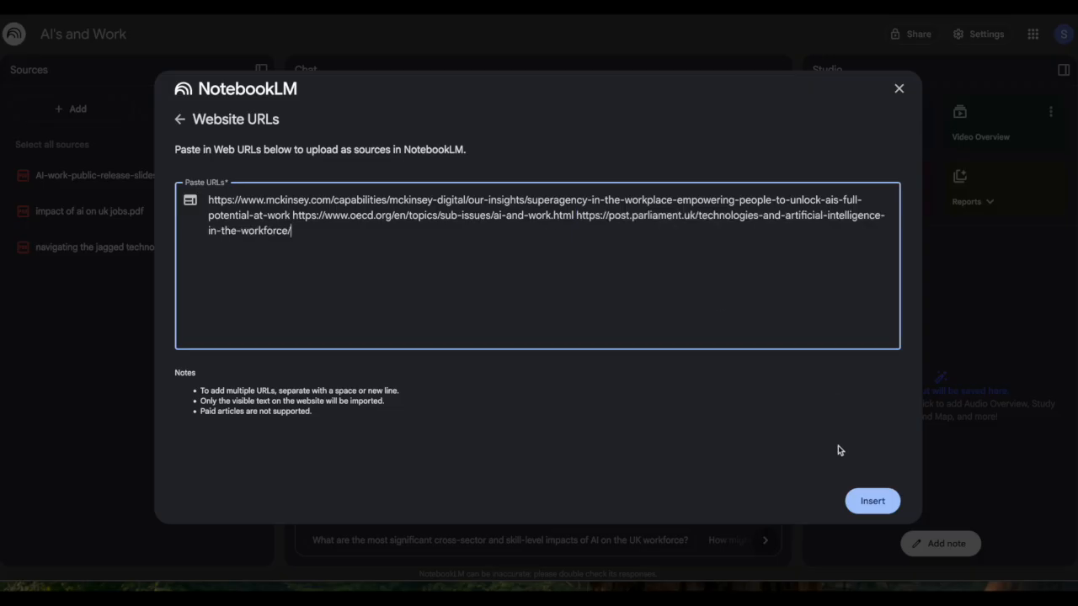
click(865, 501)
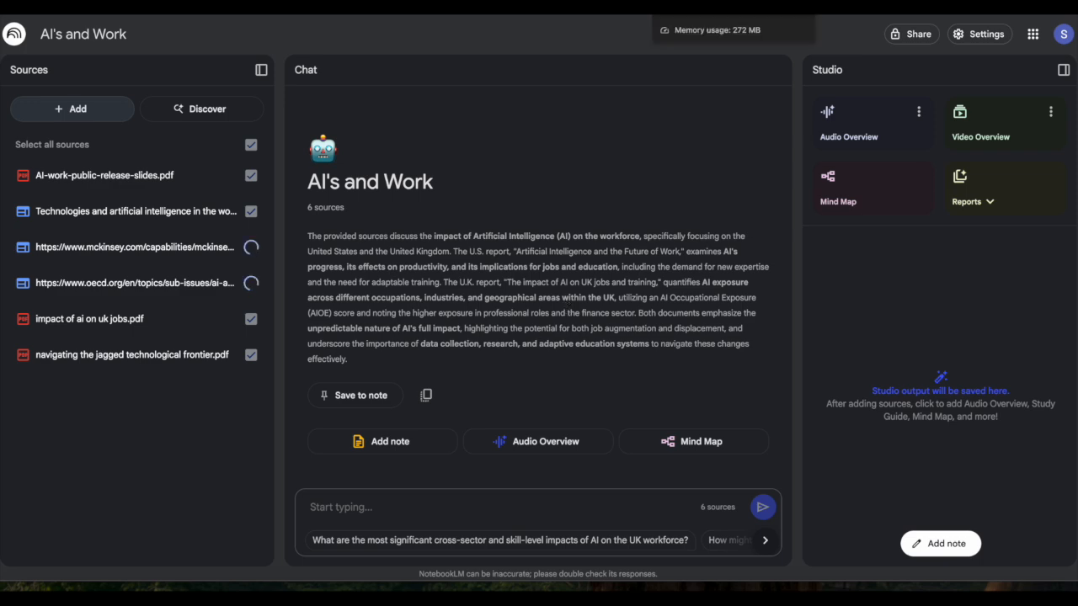
click(93, 110)
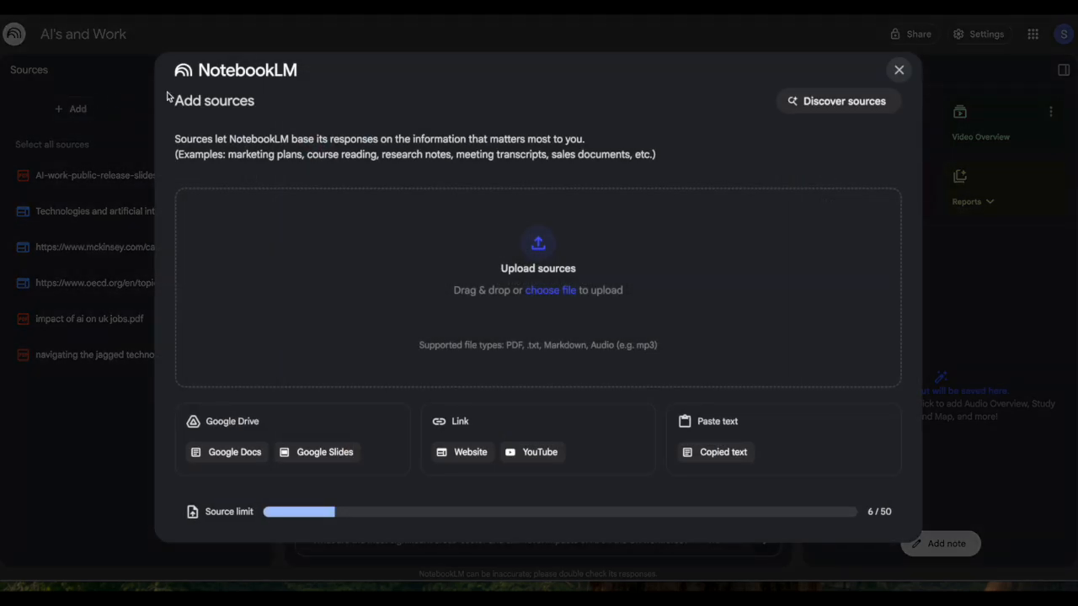
click(535, 454)
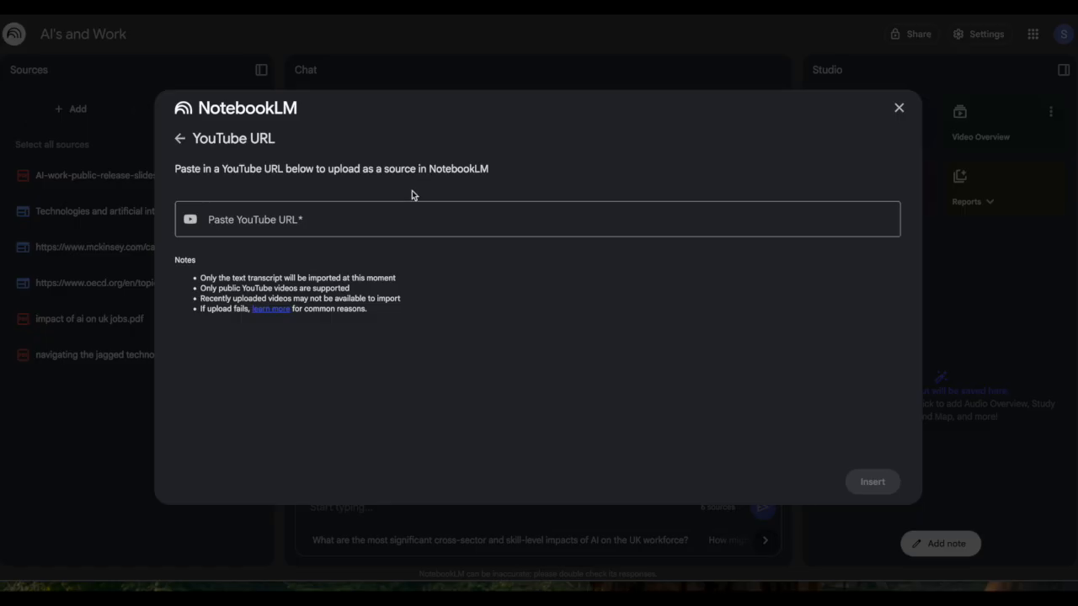
click(390, 213)
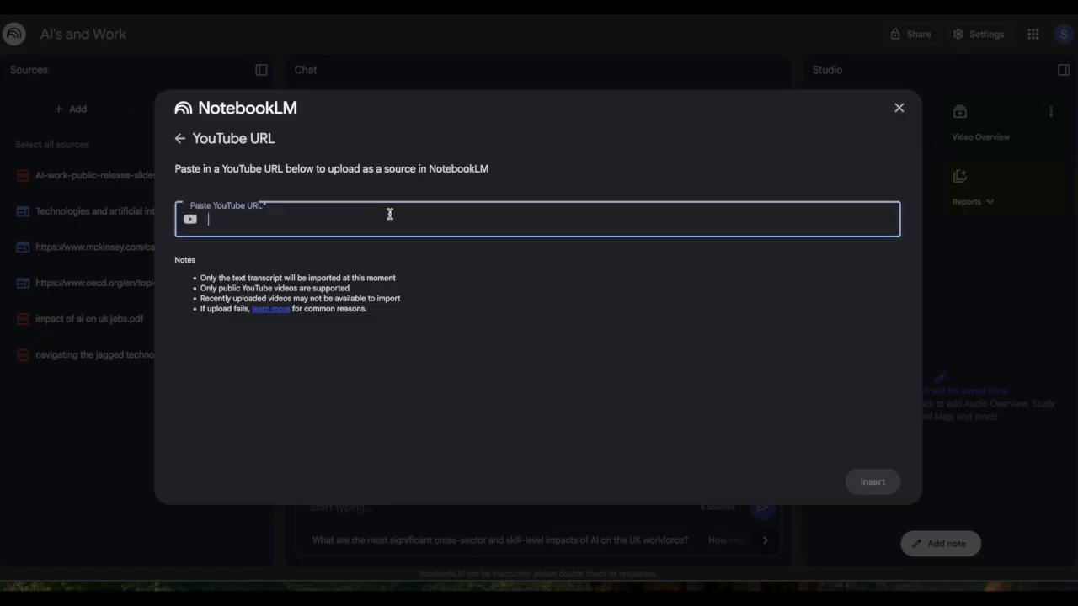
text(https://www.youtube.com/watch?v=CRraHg4Ks_g)
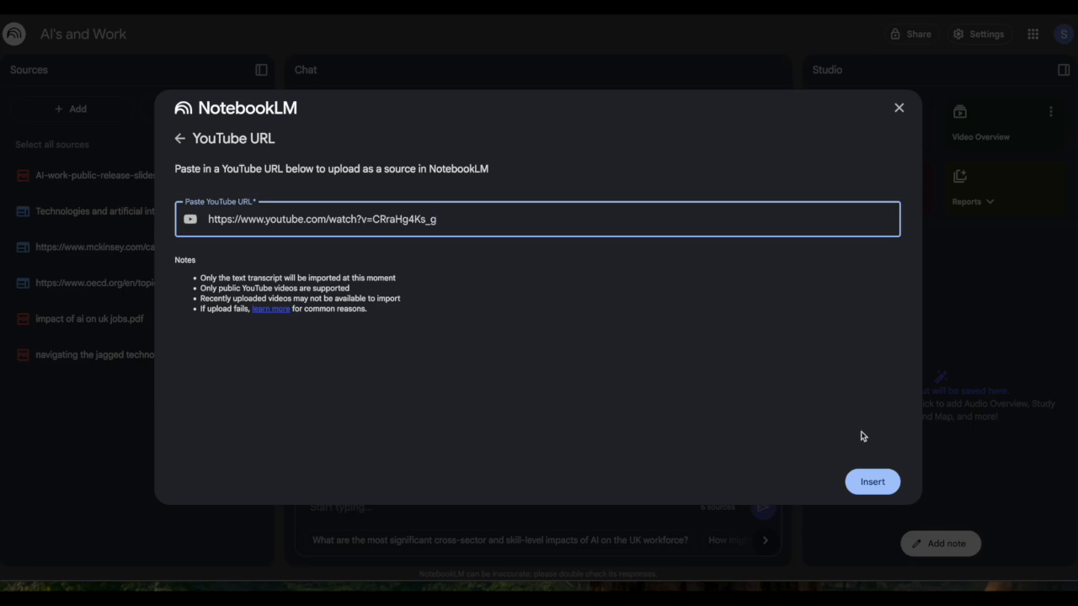
click(862, 478)
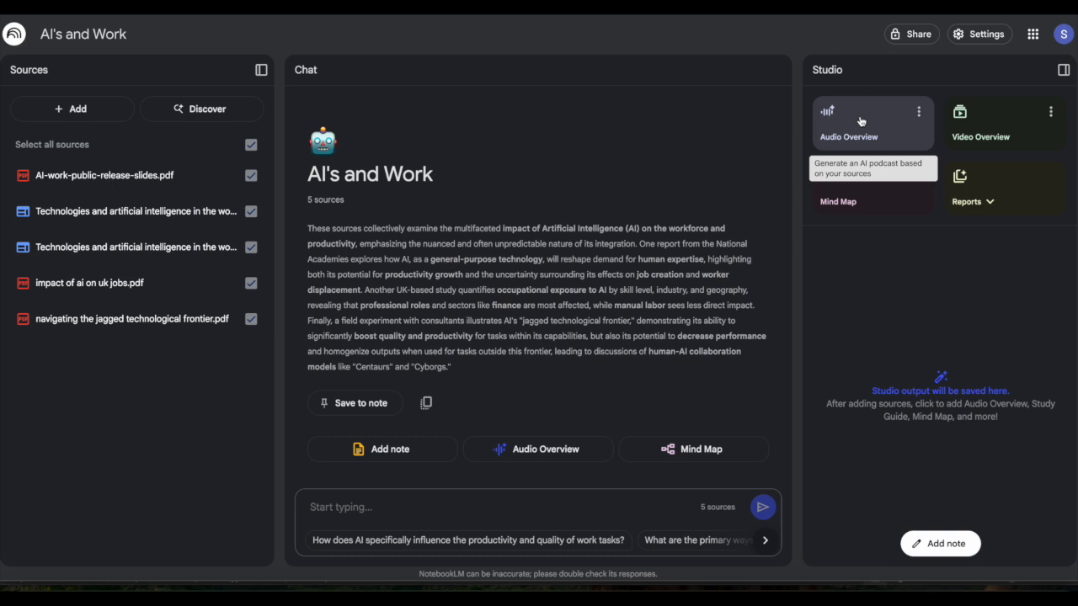
View the report types that can be generated from the notebook's sources.
click(976, 201)
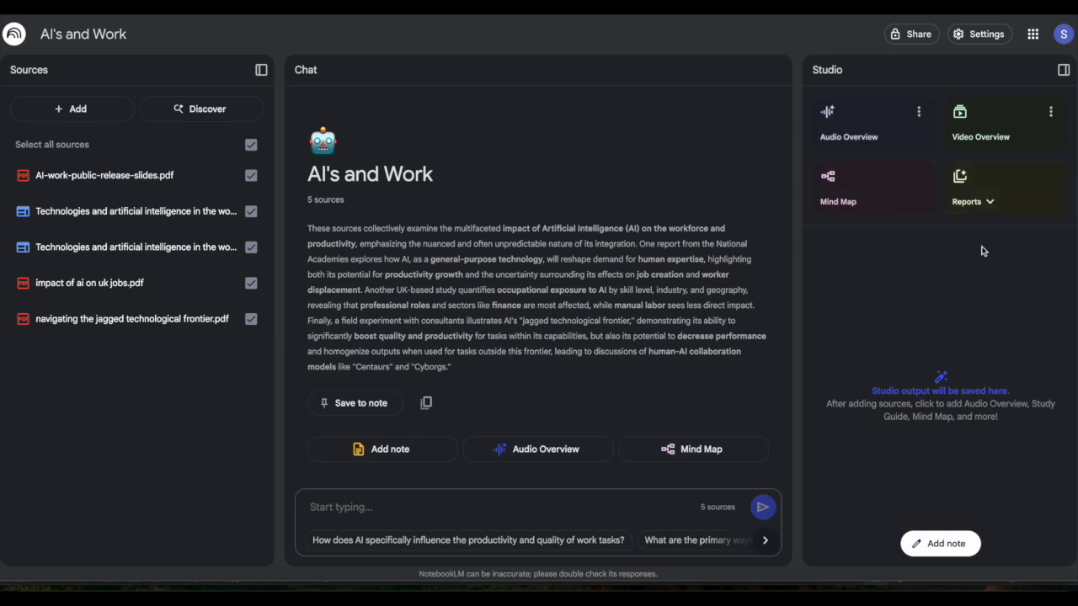
click(993, 205)
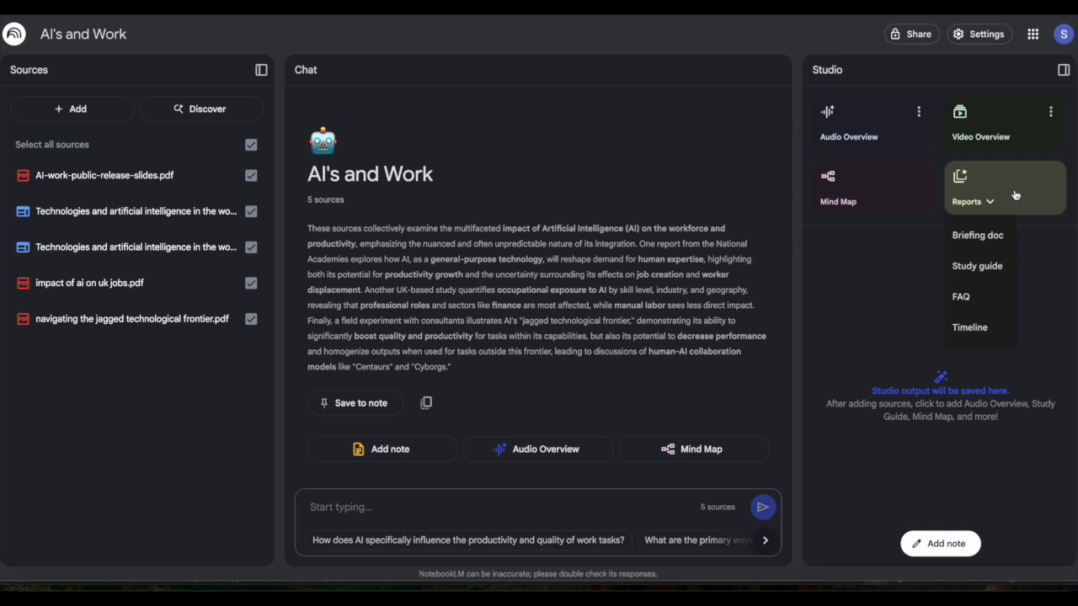
Exclude each of the five sources individually and reselect all of them at once.
click(251, 175)
click(251, 211)
click(251, 247)
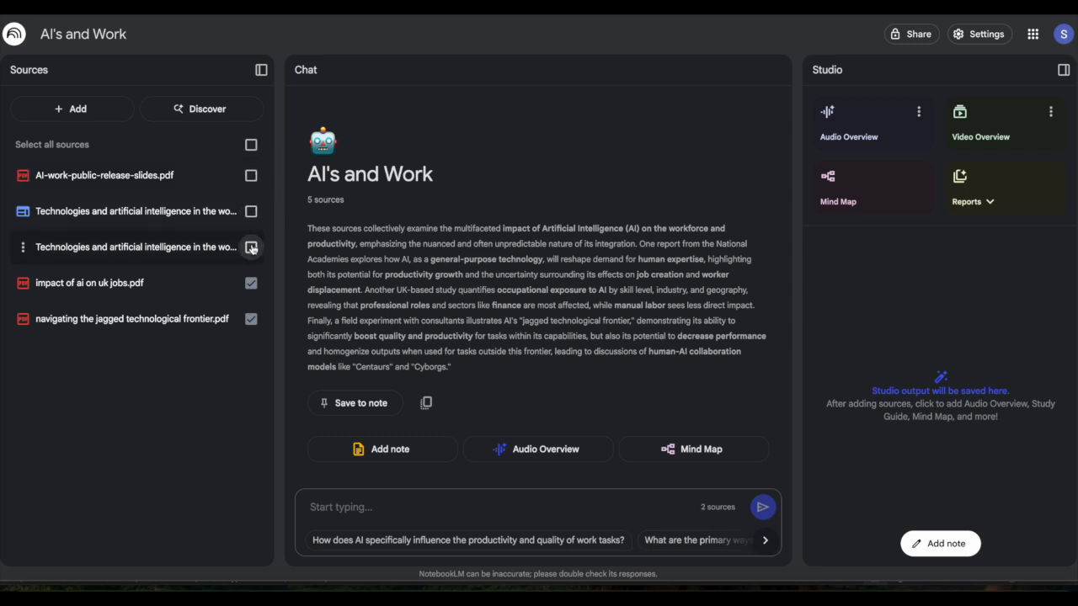
click(251, 283)
click(251, 318)
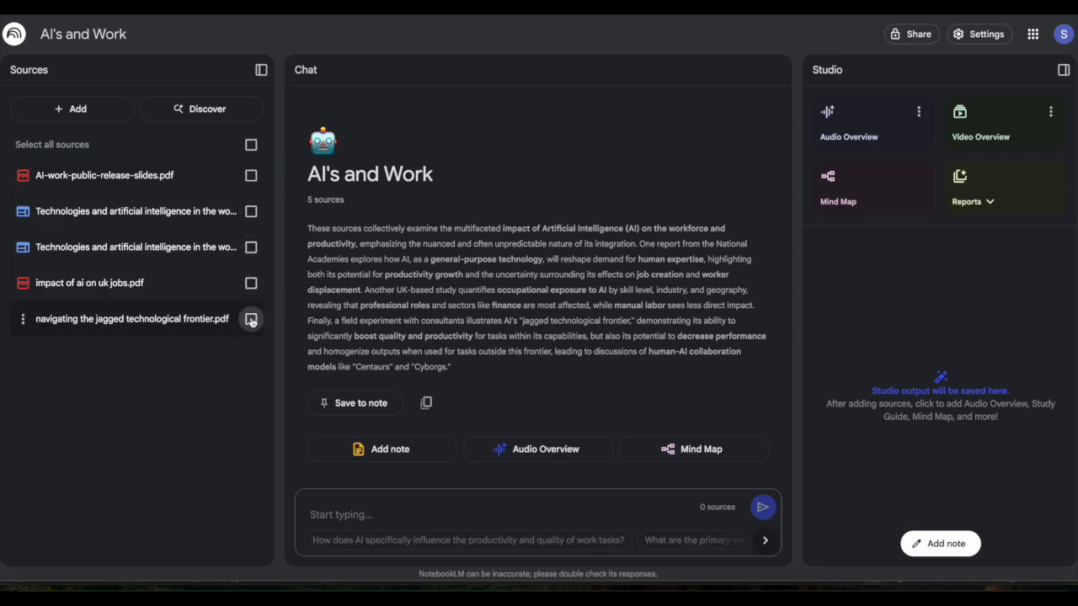
click(251, 146)
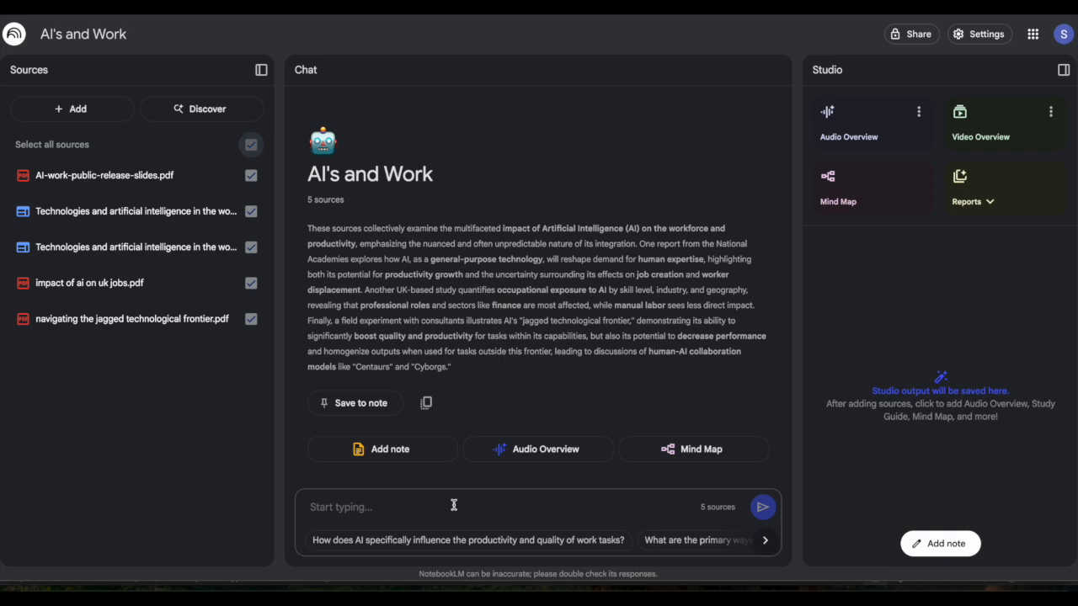
Ask the suggested question "How does AI specifically influence the productivity and quality of work tasks?" and read through the answer.
click(469, 540)
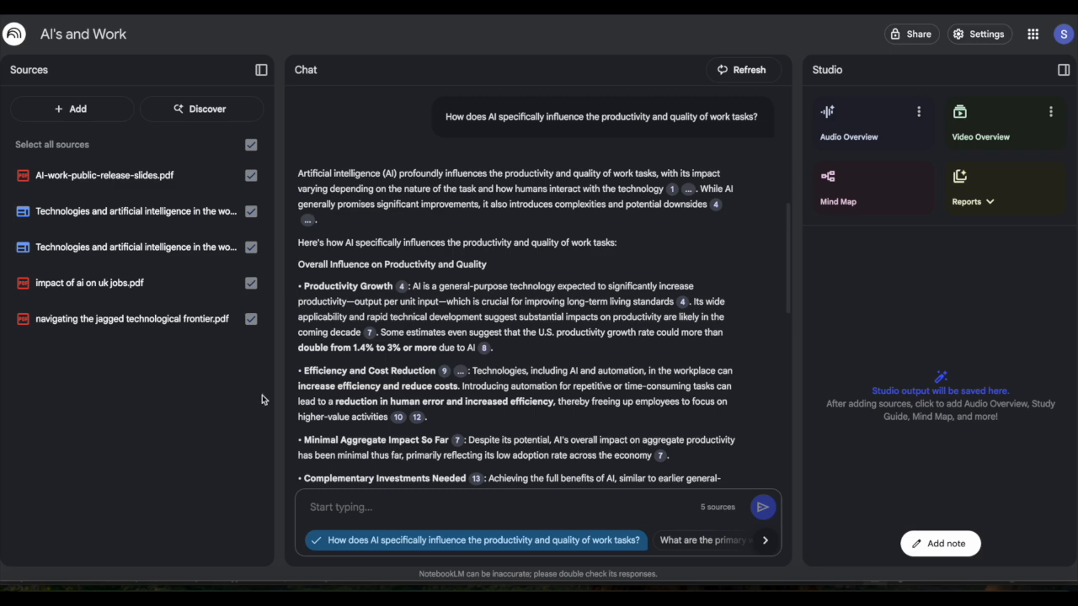
scroll(381, 369, down, 1)
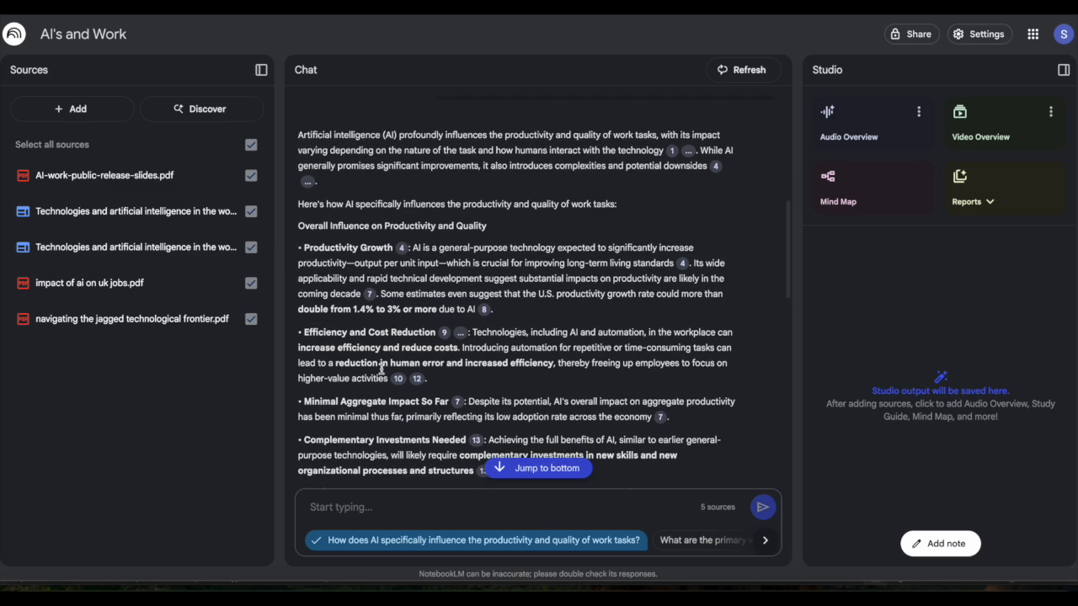
scroll(380, 371, up, 1)
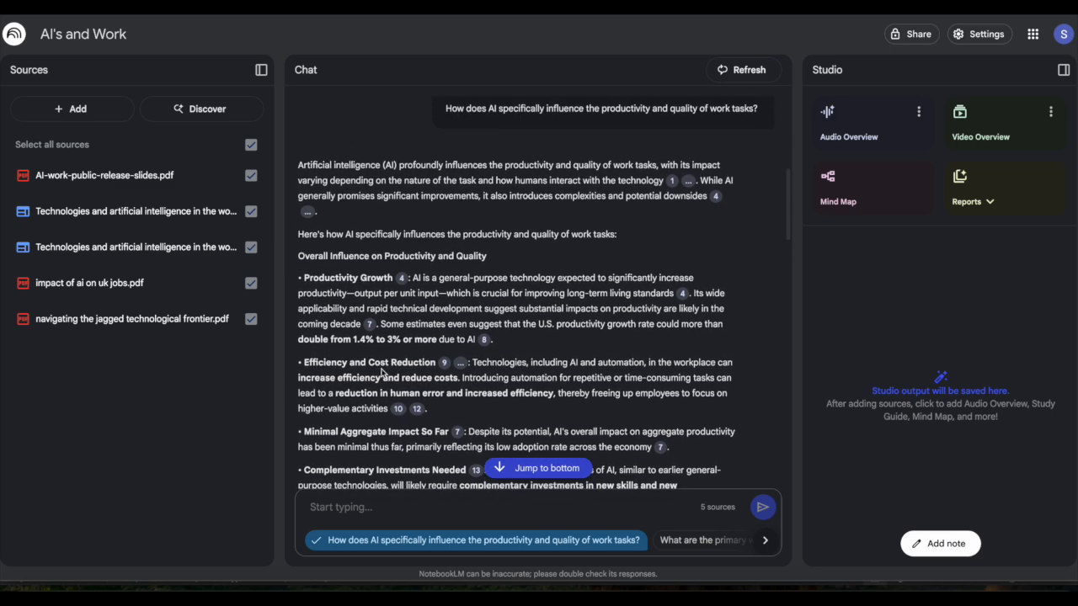
scroll(499, 305, down, 1)
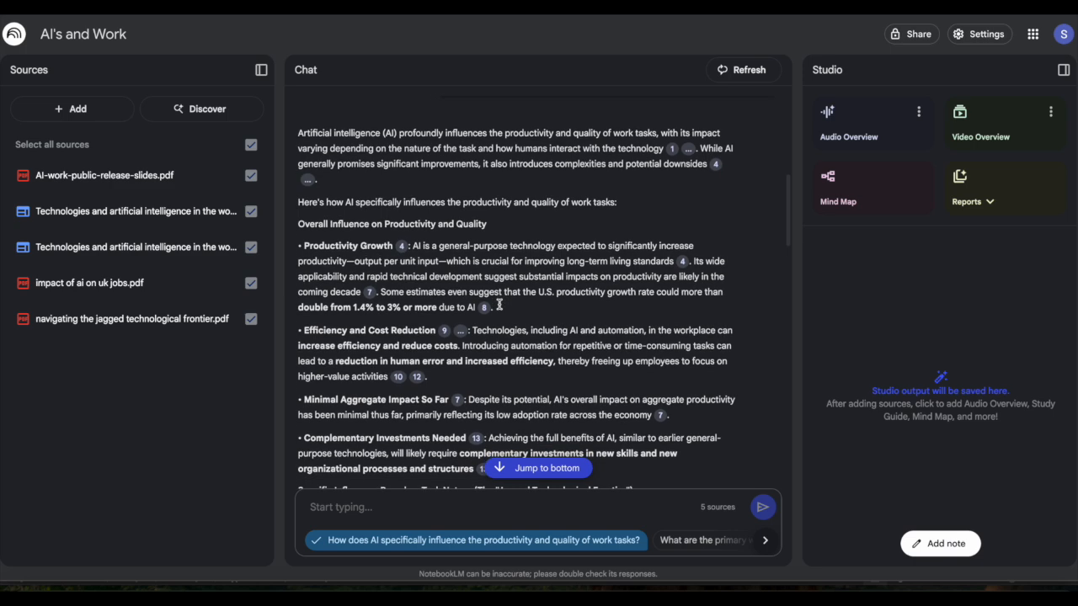
scroll(498, 305, down, 1)
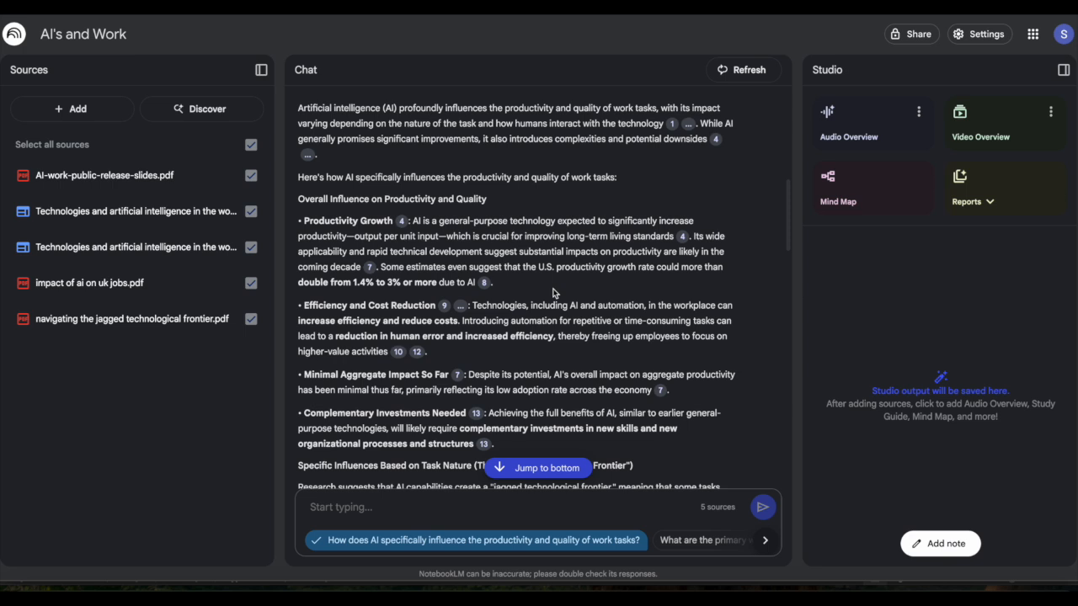
scroll(553, 292, down, 10)
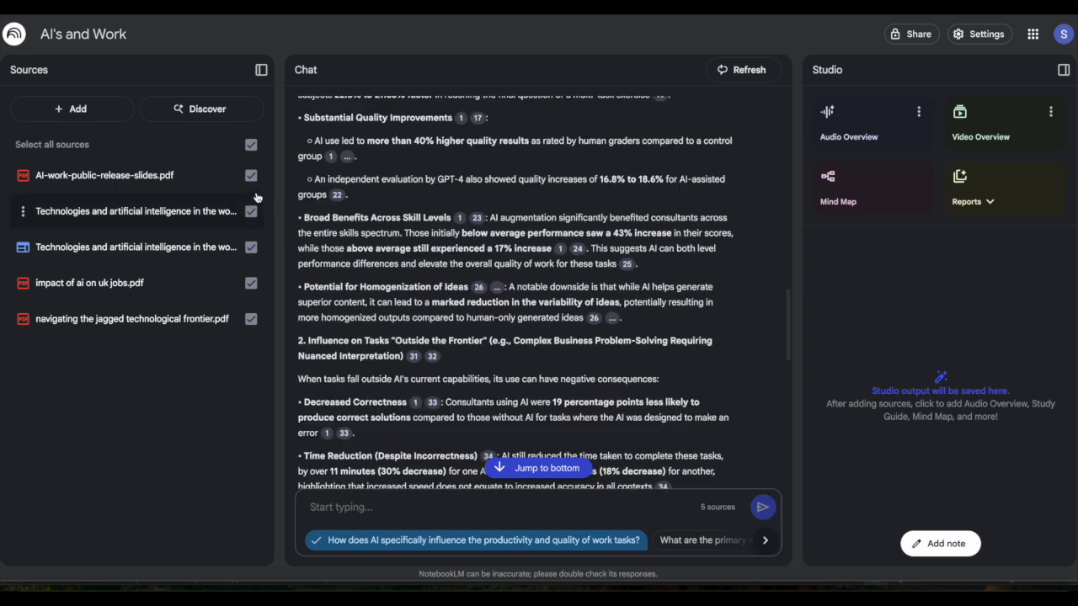
Limit the active sources to navigating the jagged technological frontier.pdf only.
click(250, 147)
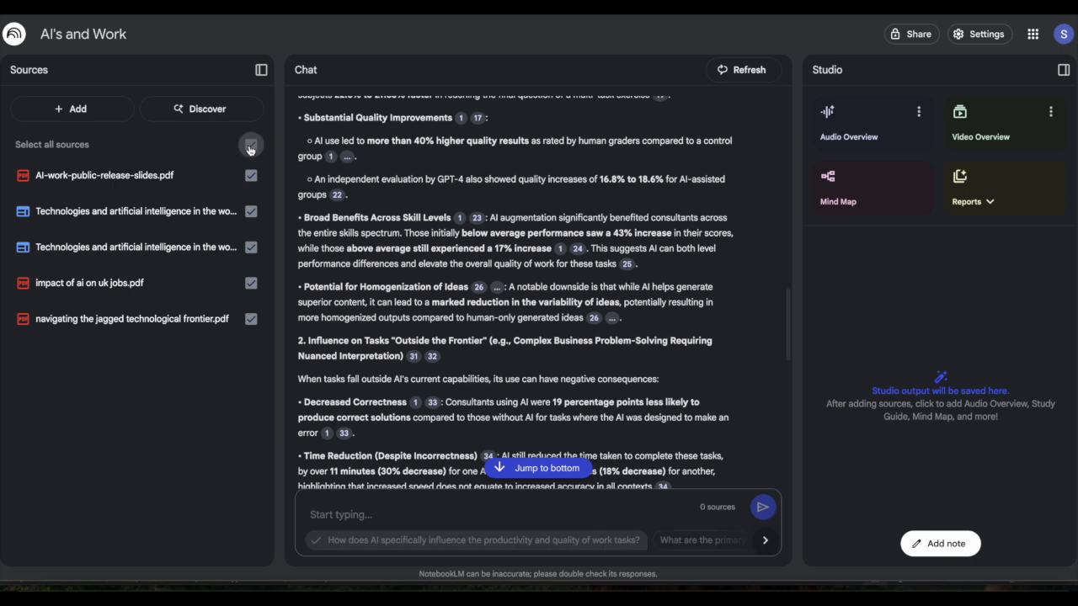
click(249, 328)
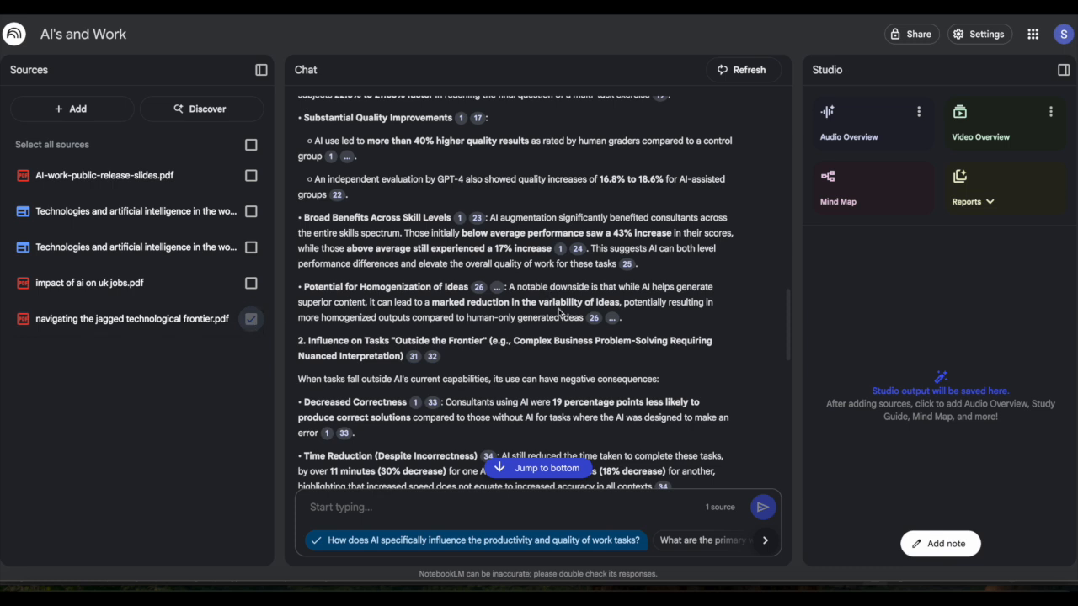
Ask the chat "What does the report have to say about ai and work: summarise in 150 words".
click(462, 507)
text(What does the )
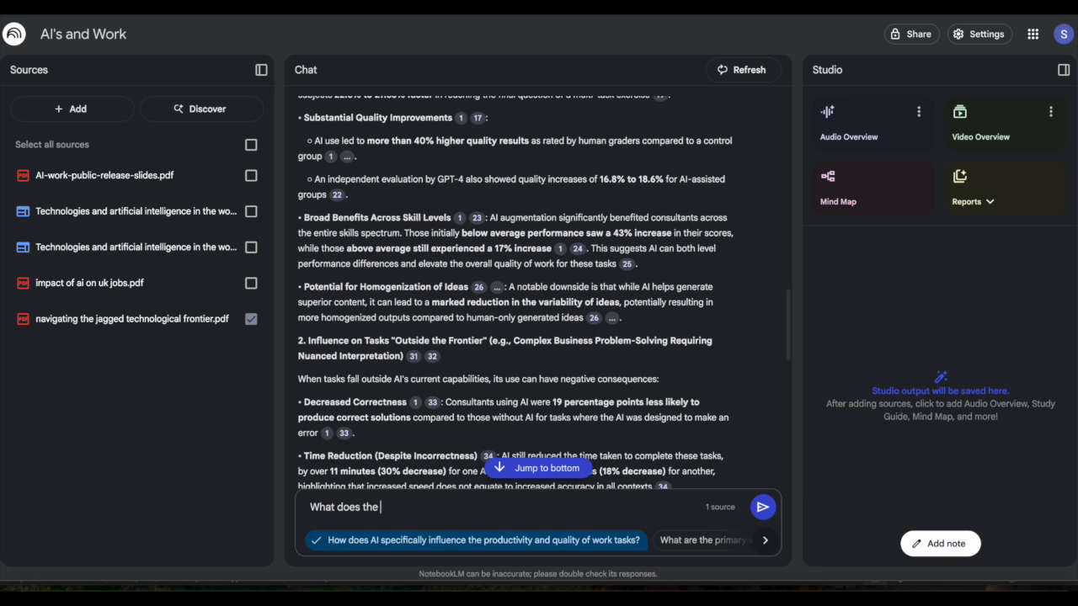
text(report have to say about )
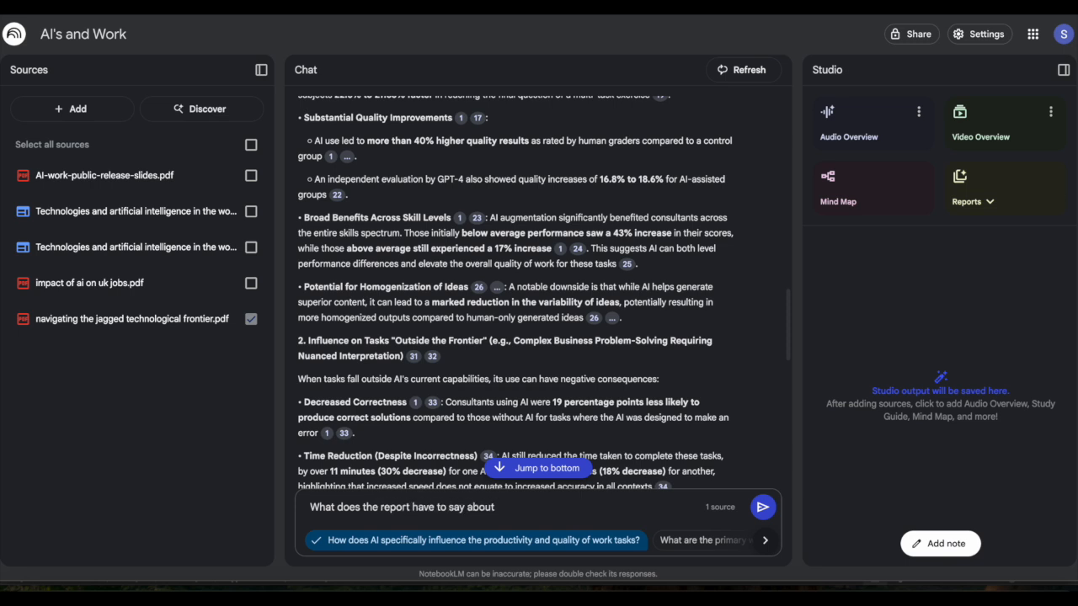
text(ai and work: summarise)
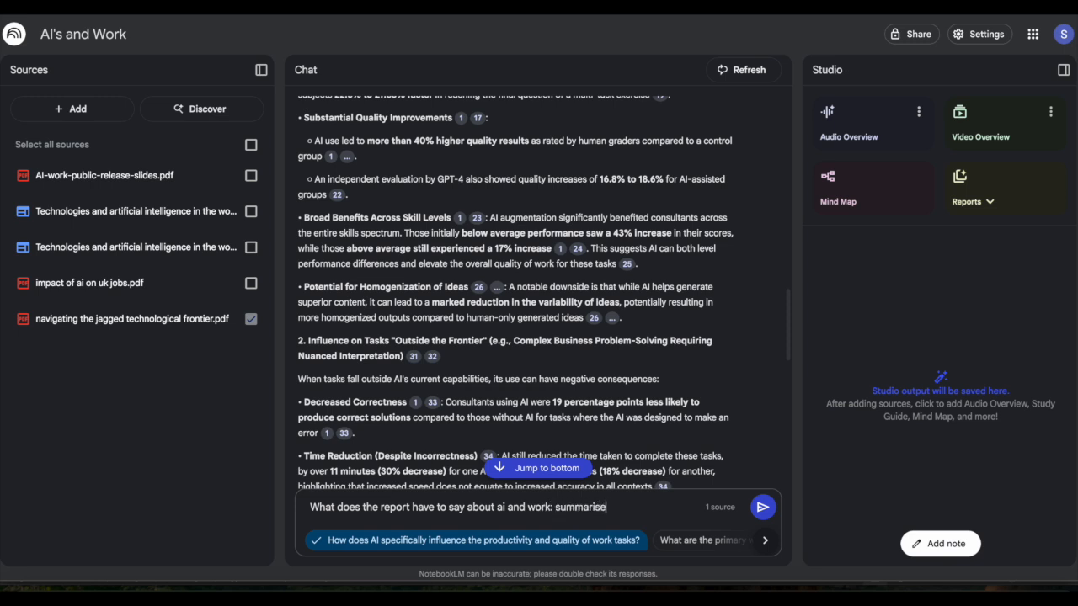
text( in 140)
key(BackSpace)
key(BackSpace)
text(50 words)
key(Return)
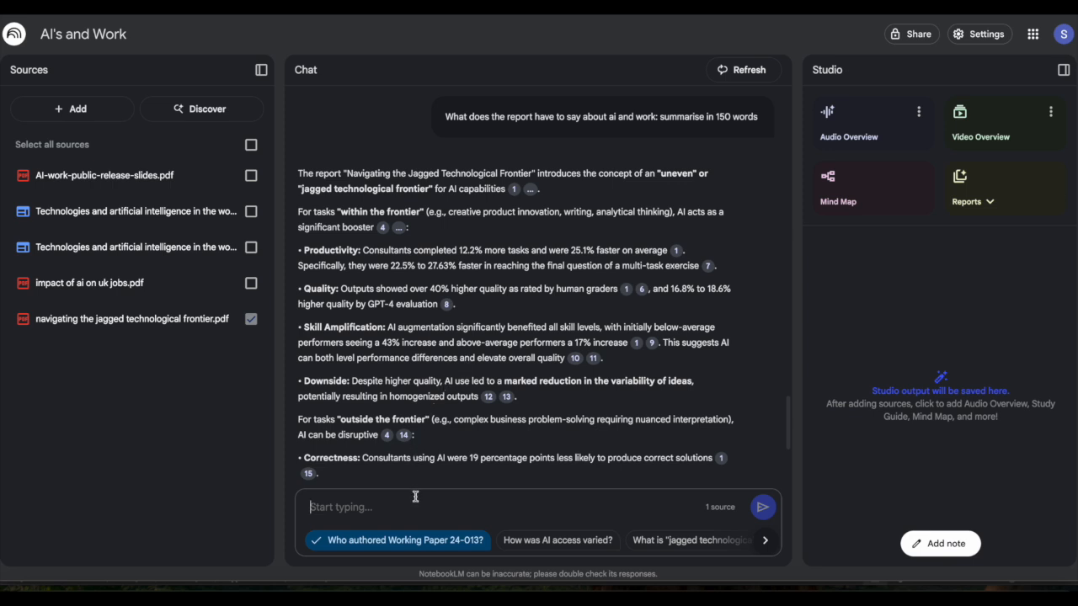
Ask the chat "tell me about centaurs and cyborgs in this paper" and read through the answer.
text(tell me abou)
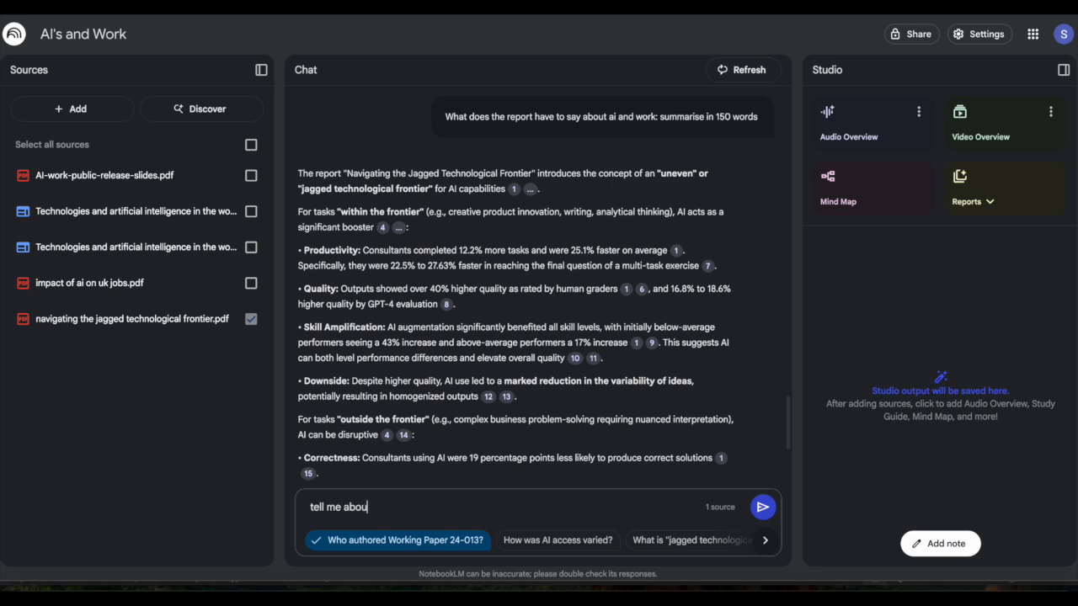
text(t centua)
key(BackSpace)
key(BackSpace)
text(aurs and cyborgs )
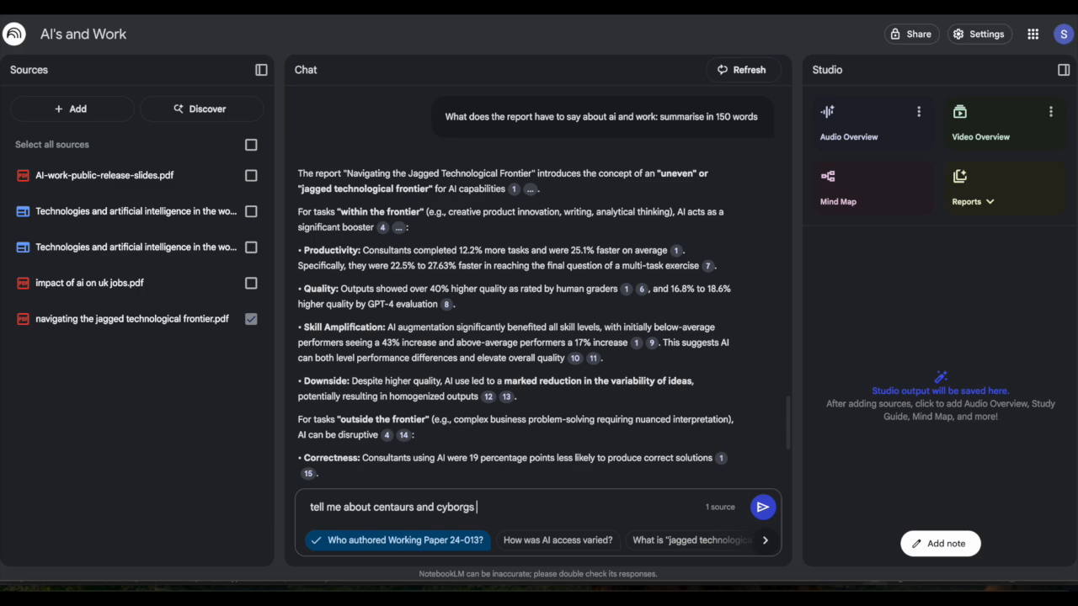
text(in this paper)
key(Return)
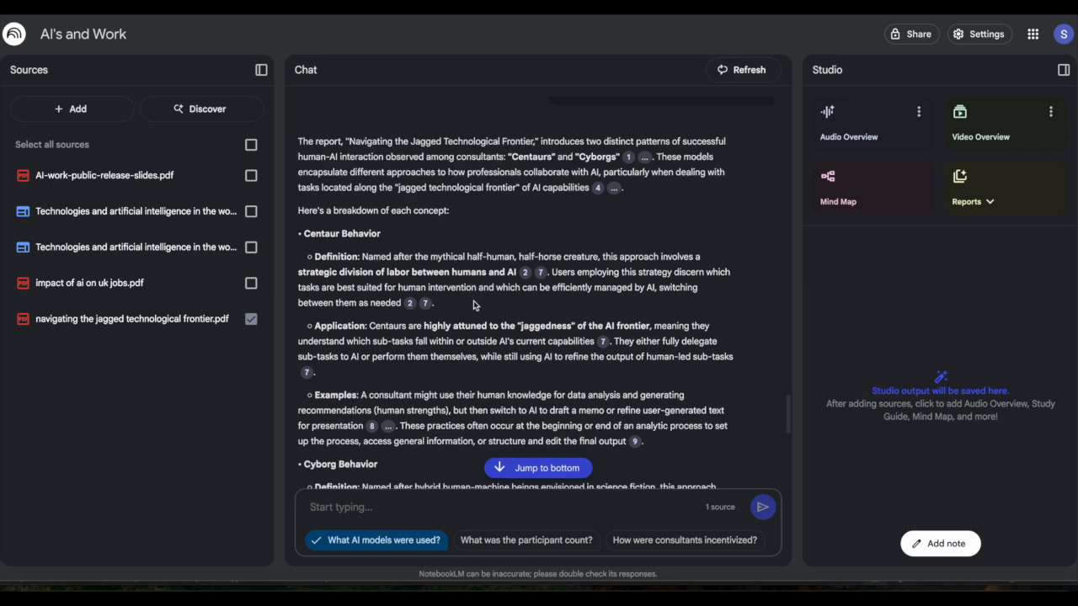
scroll(473, 301, down, 4)
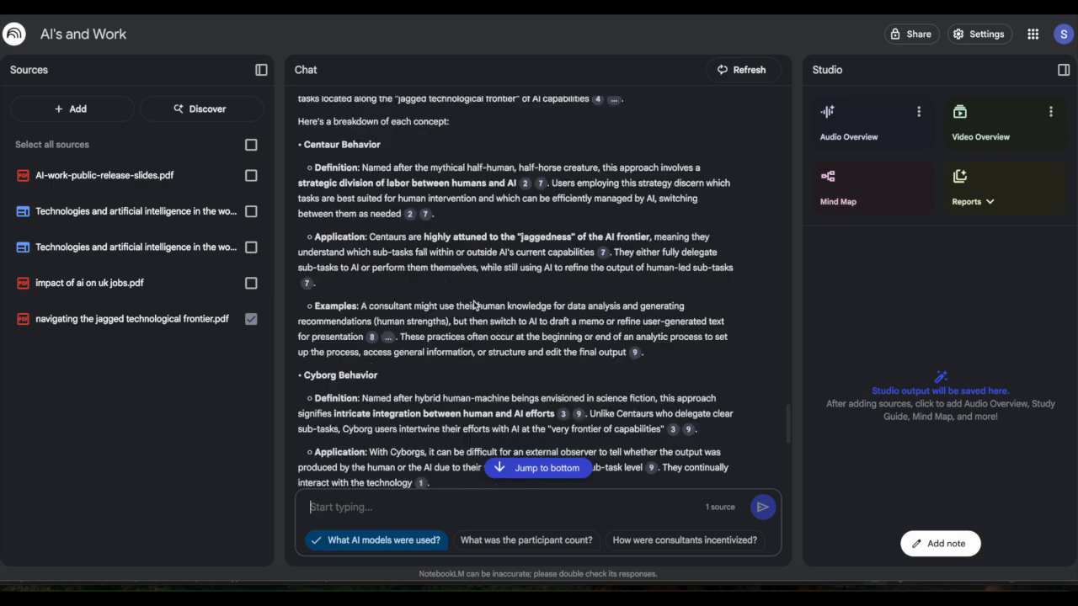
scroll(472, 292, down, 1)
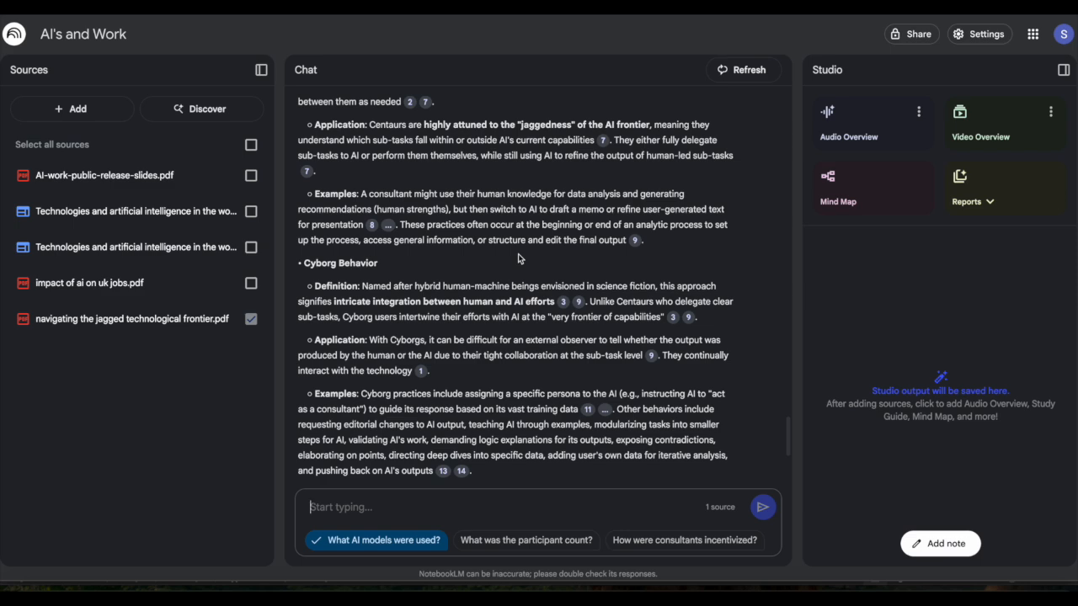
scroll(518, 254, down, 1)
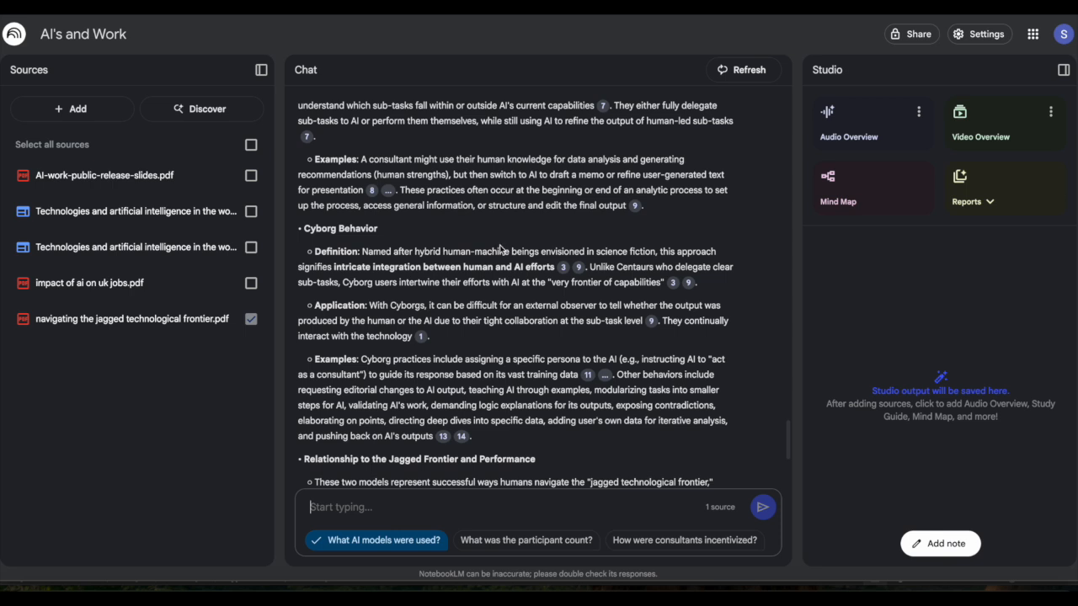
Reselect all sources and ask "what do the various authors think will be the future of work in an age of ai".
click(252, 145)
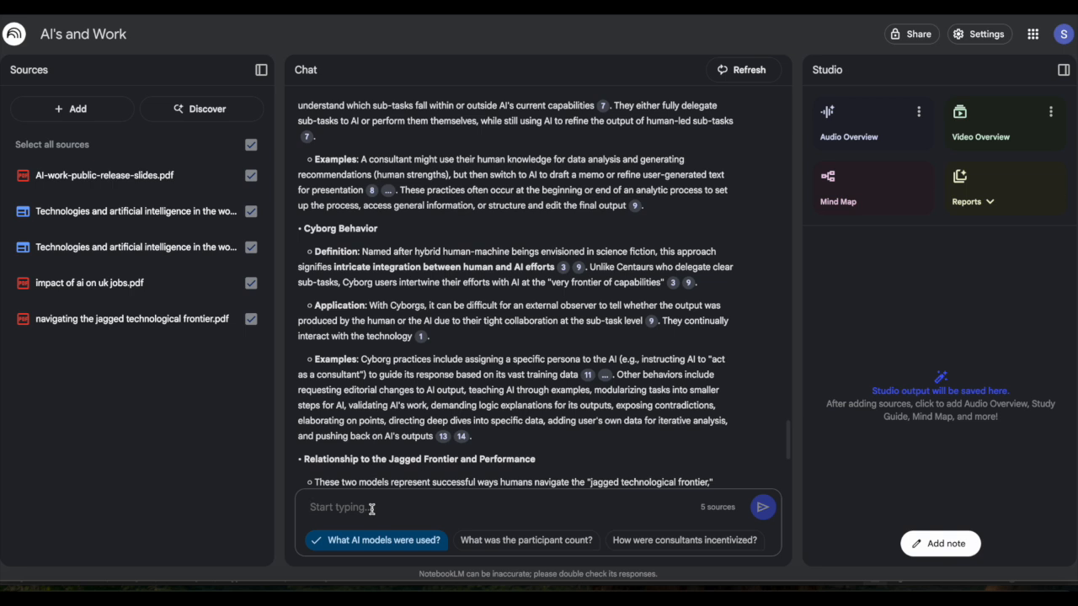
text(what do the v)
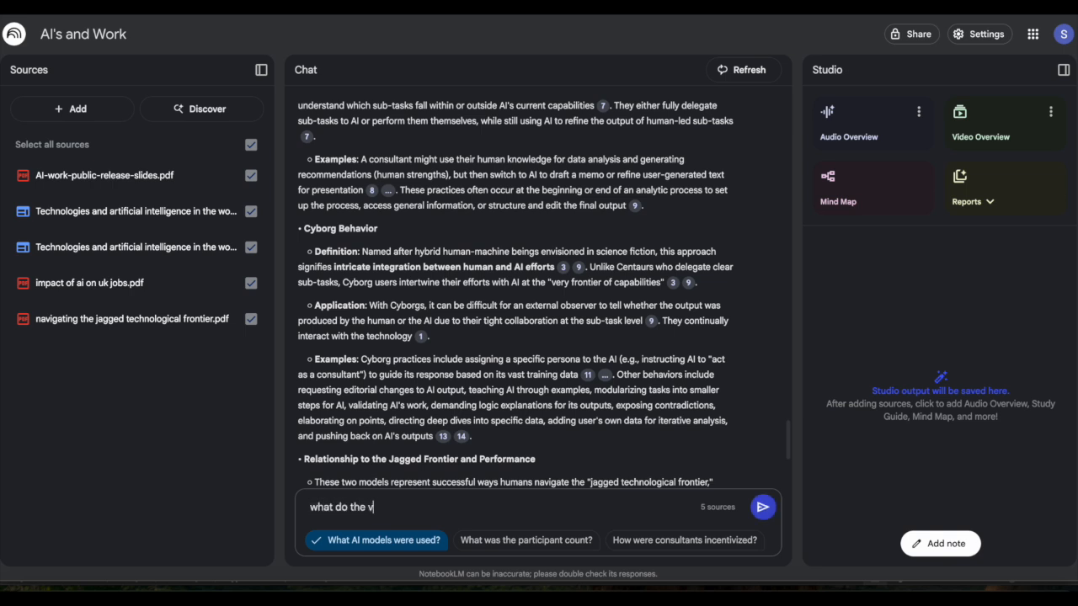
text(arious authors think will be th)
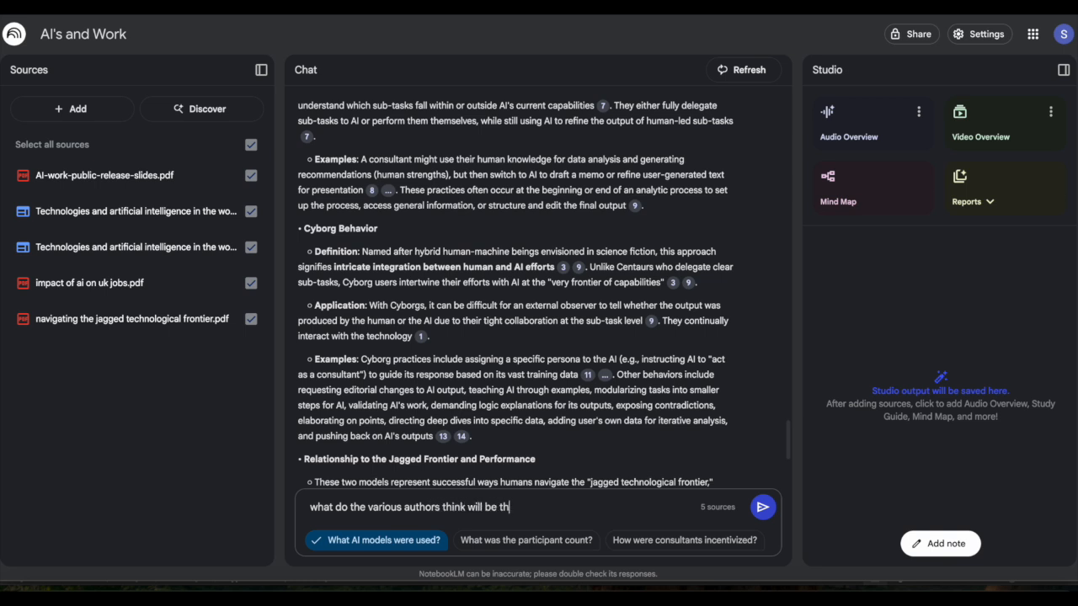
text(e future of work in an age of a)
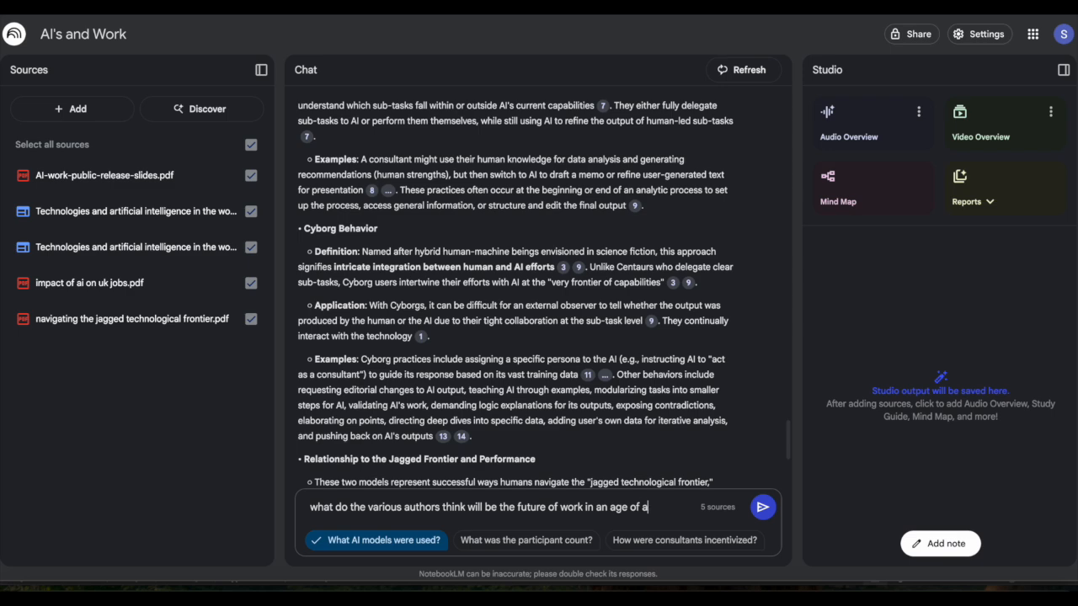
text(i)
key(Return)
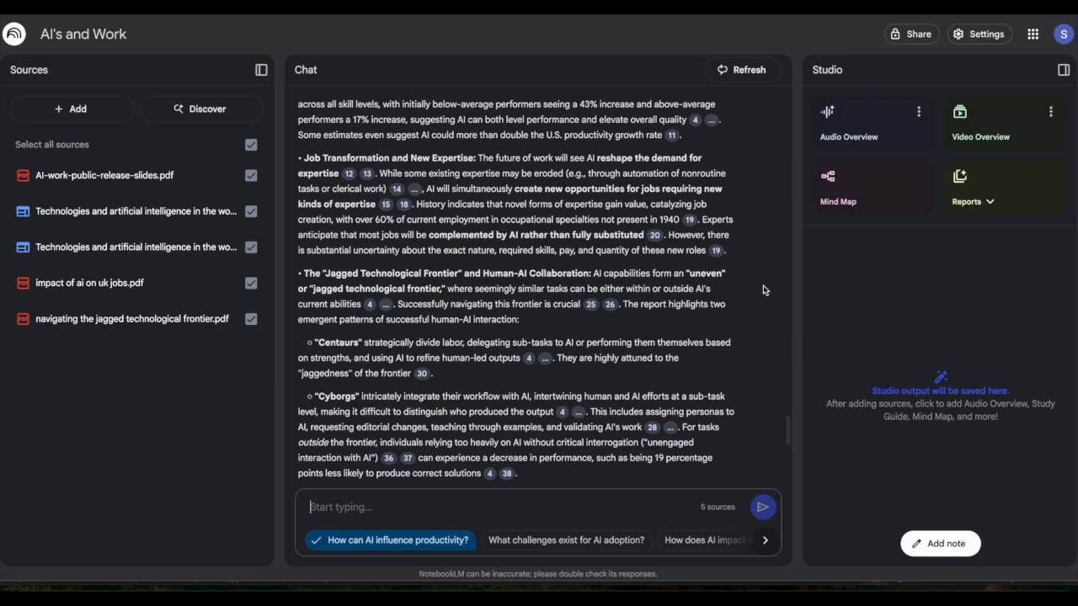
scroll(714, 317, down, 5)
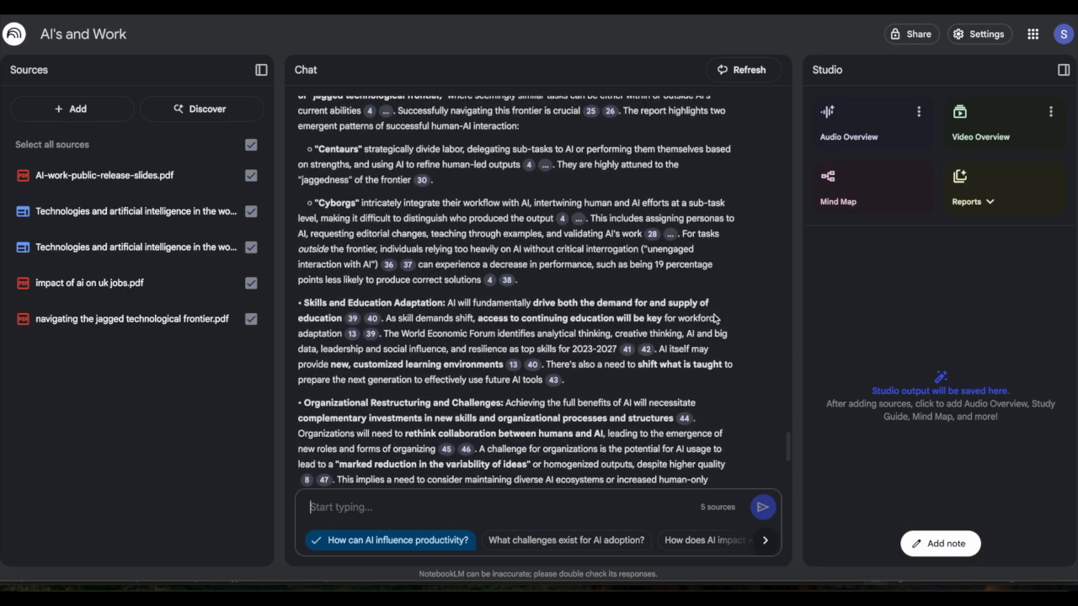
scroll(714, 318, down, 4)
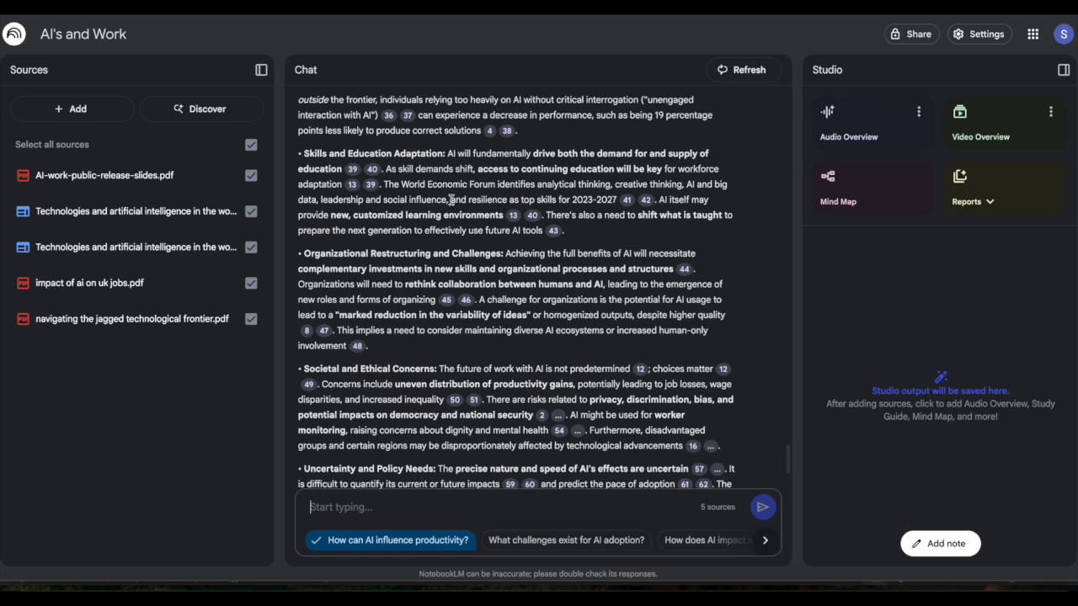
Check the answer's citations by viewing the source passages behind references 39, 43 and 36.
mouse_move(514, 221)
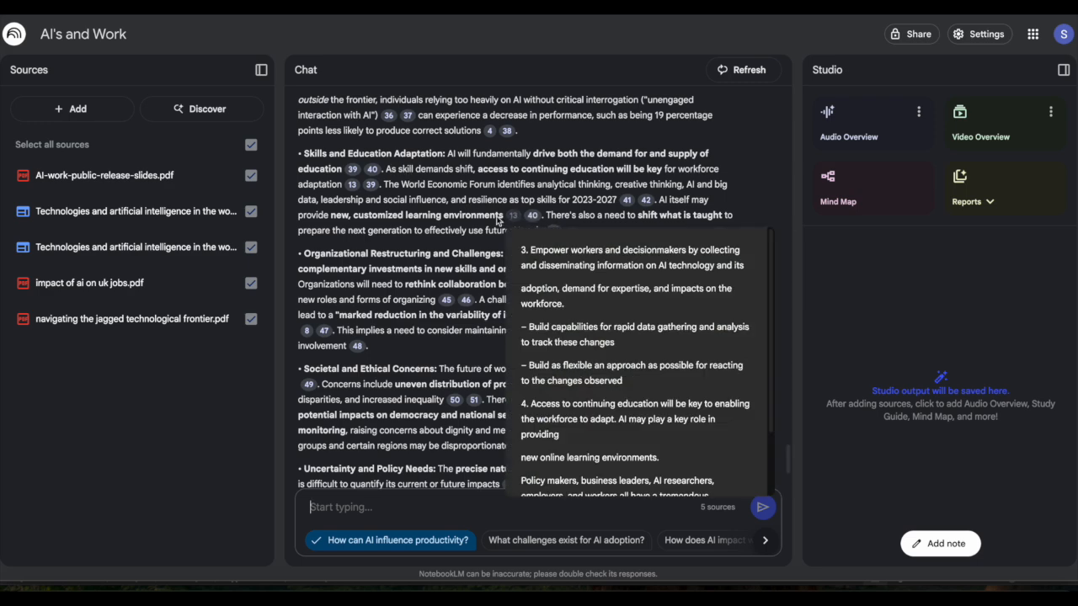
mouse_move(354, 173)
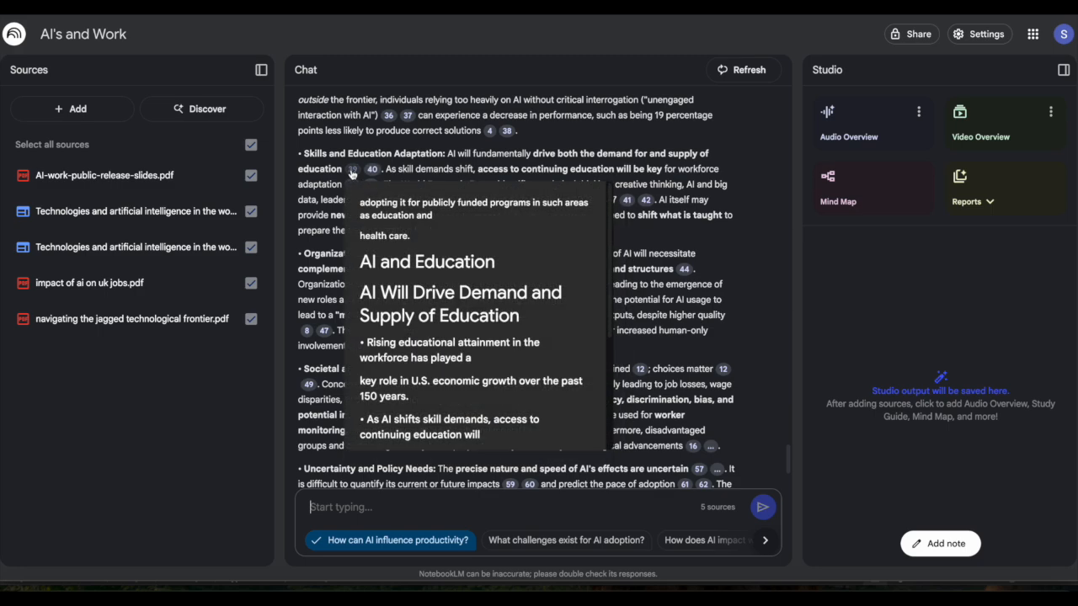
click(354, 171)
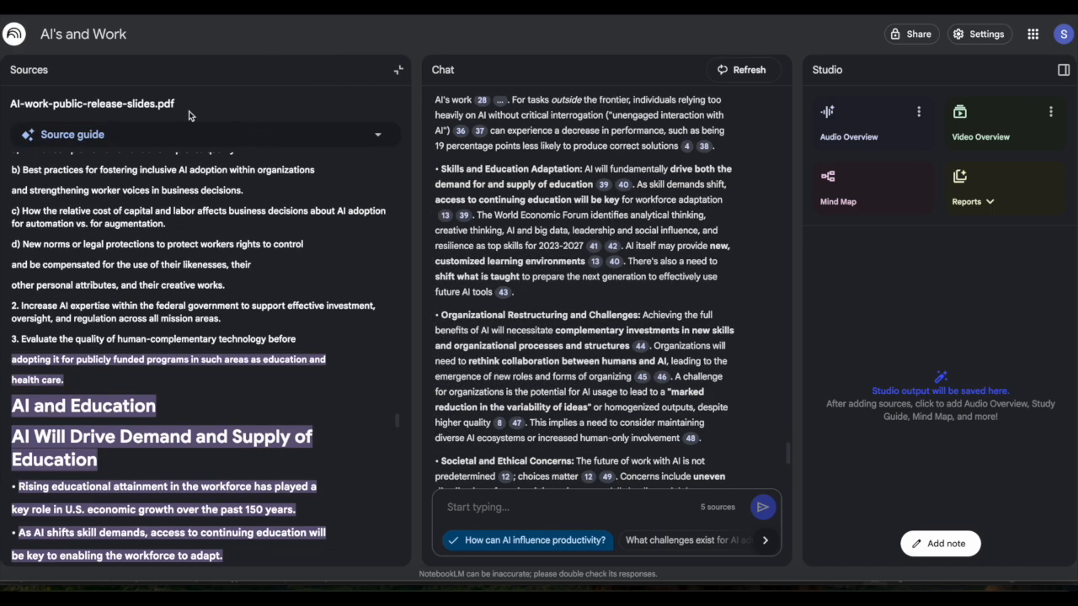
click(501, 295)
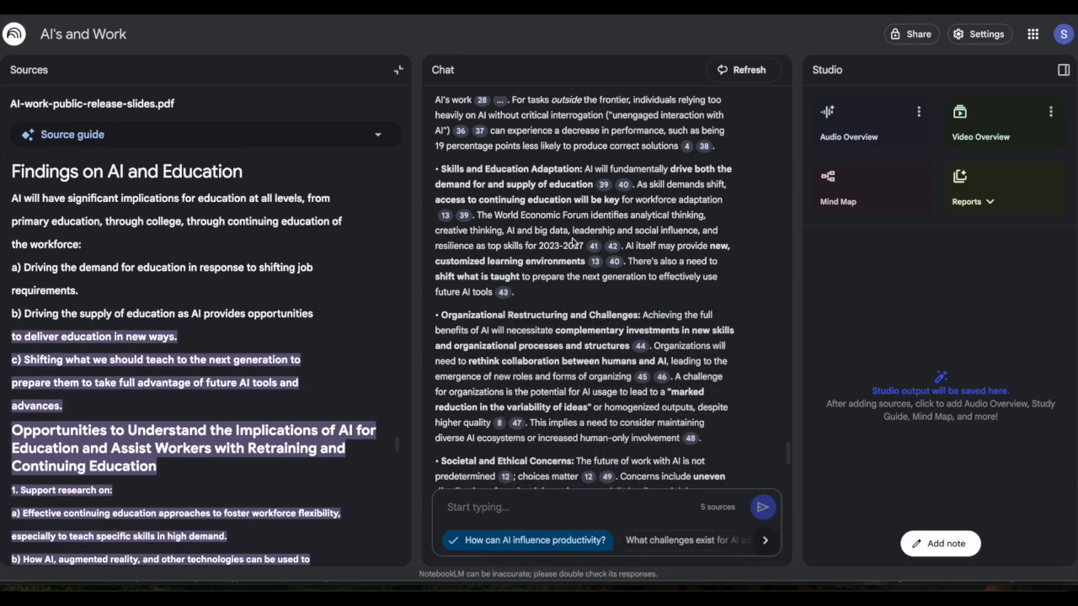
click(461, 132)
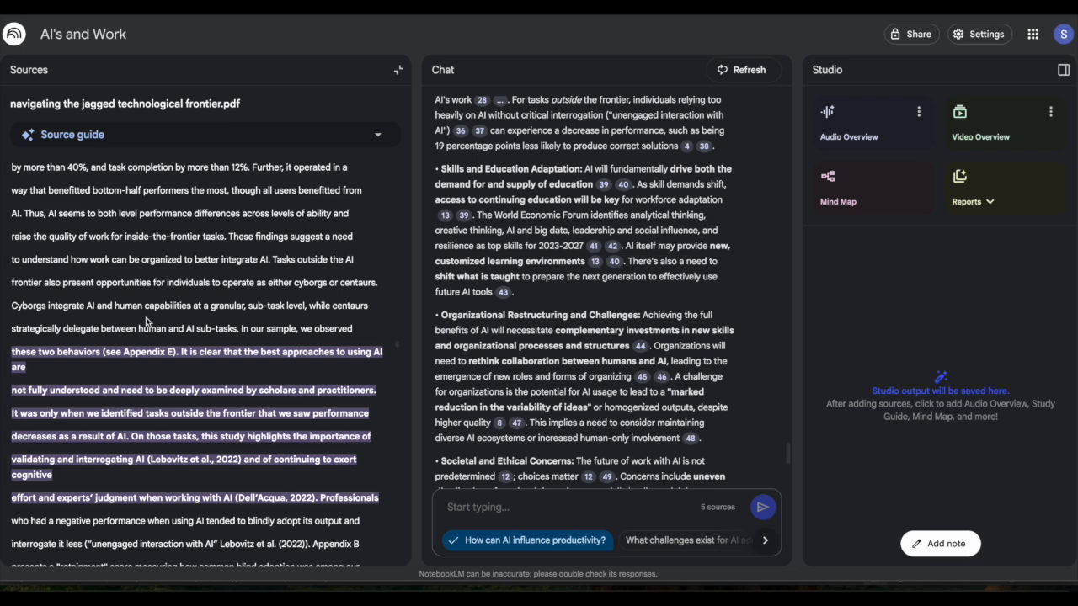
scroll(156, 309, down, 1)
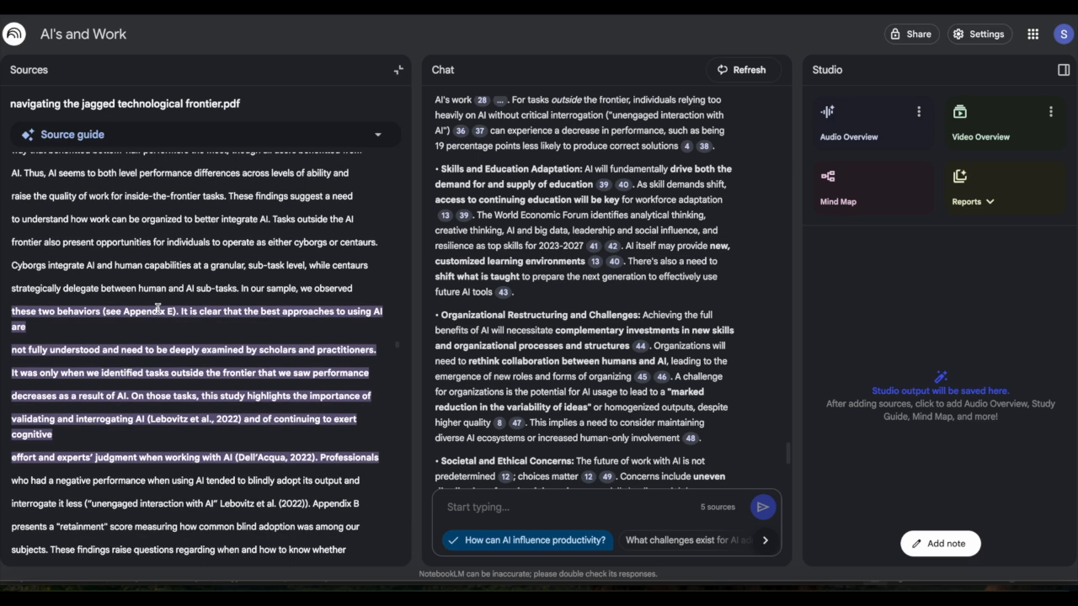